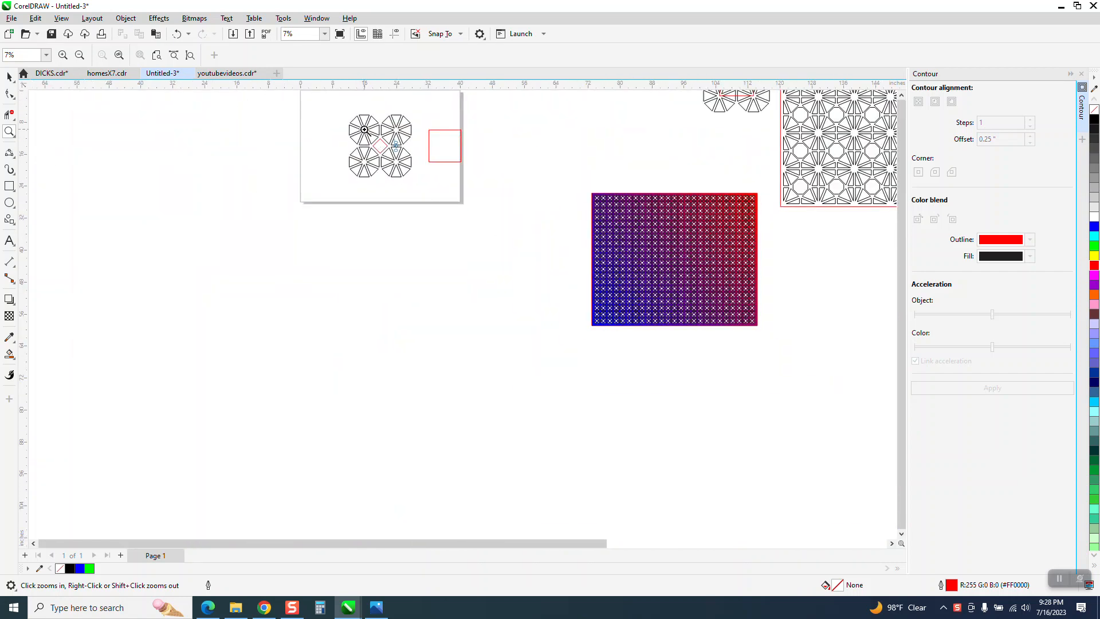
Dimension the gap between two neighbouring wedges and the gap between a wedge and the red diamond.
{"action": "left_click_drag", "start_coordinate": [363, 123], "coordinate": [432, 177]}
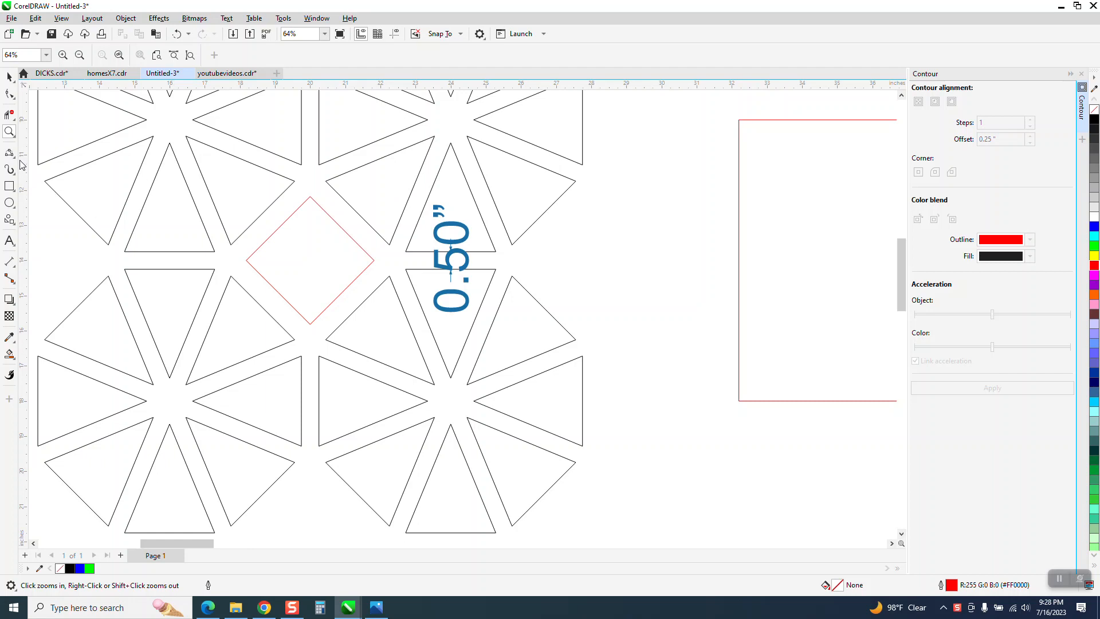
{"action": "left_click", "coordinate": [16, 272]}
{"action": "left_click", "coordinate": [126, 255]}
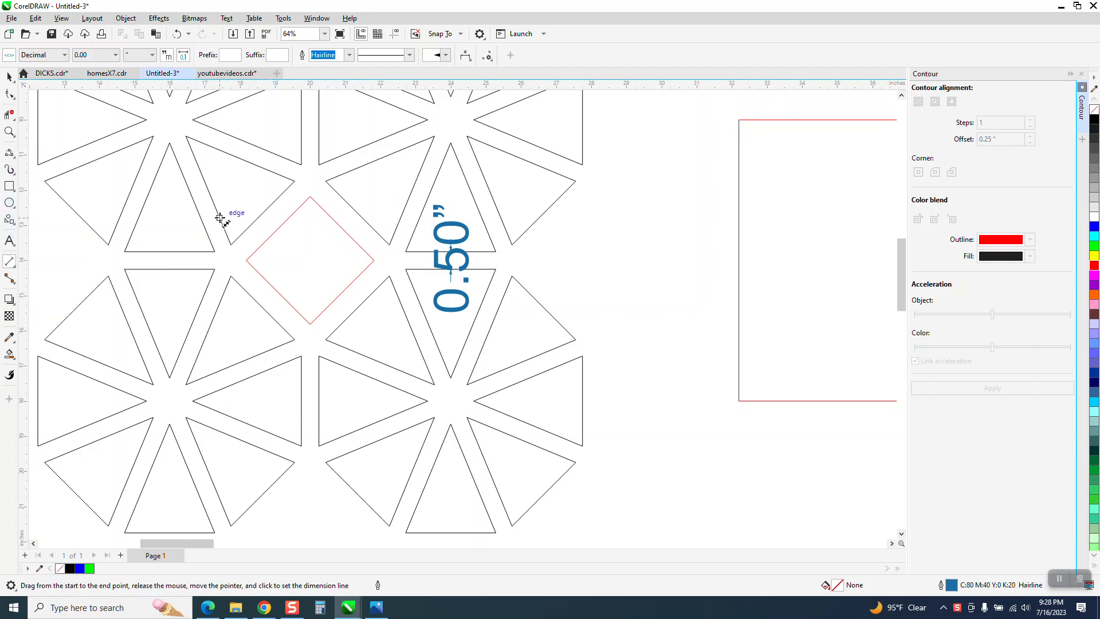
{"action": "left_click_drag", "start_coordinate": [218, 214], "coordinate": [202, 221]}
{"action": "left_click", "coordinate": [199, 212]}
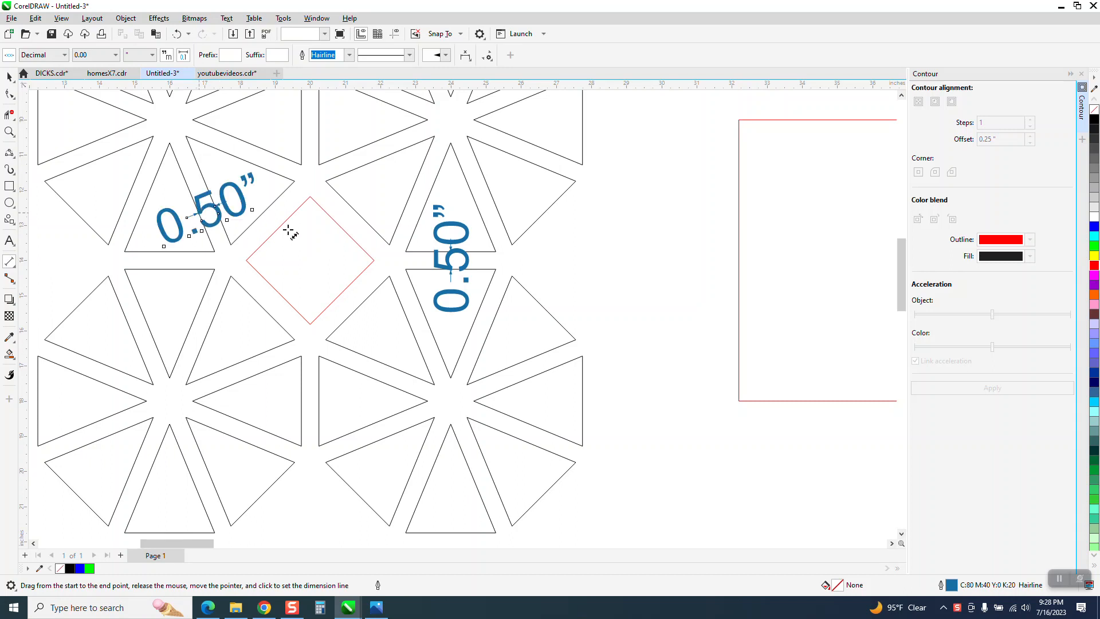
{"action": "left_click_drag", "start_coordinate": [275, 232], "coordinate": [259, 216]}
{"action": "left_click", "coordinate": [260, 216]}
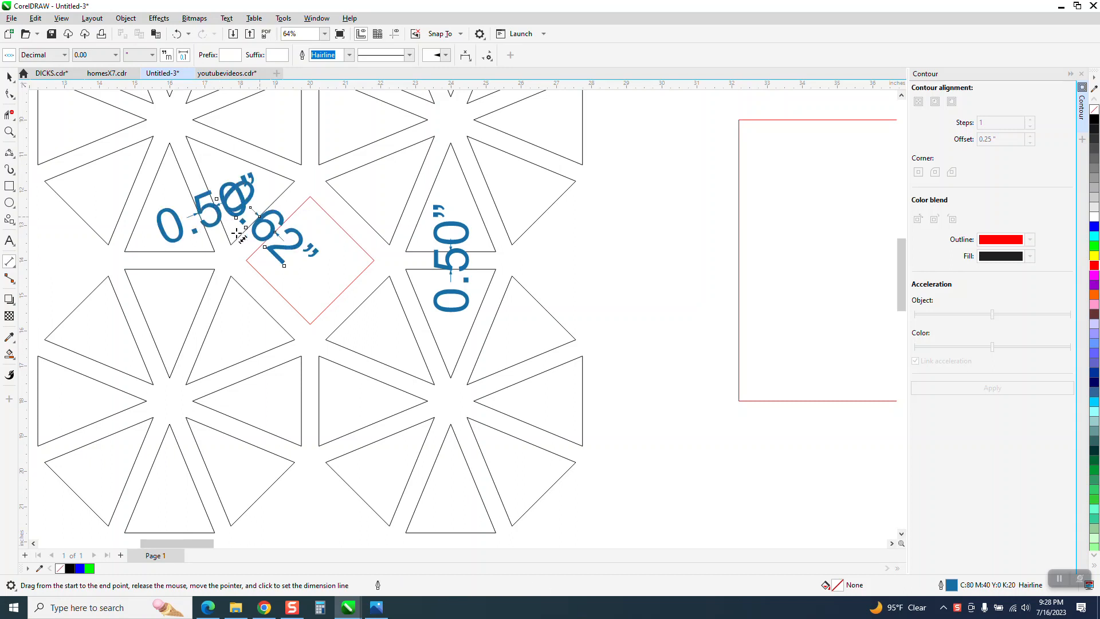
Delete all three dimension lines from the wedge pattern.
{"action": "left_click", "coordinate": [9, 76]}
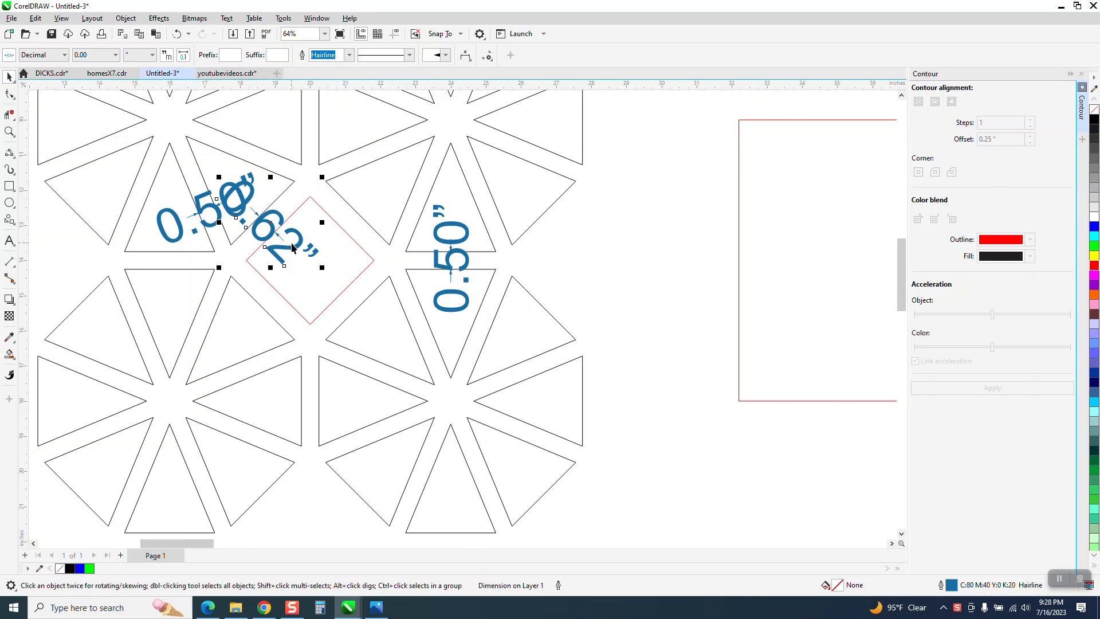
{"action": "key", "text": "Delete"}
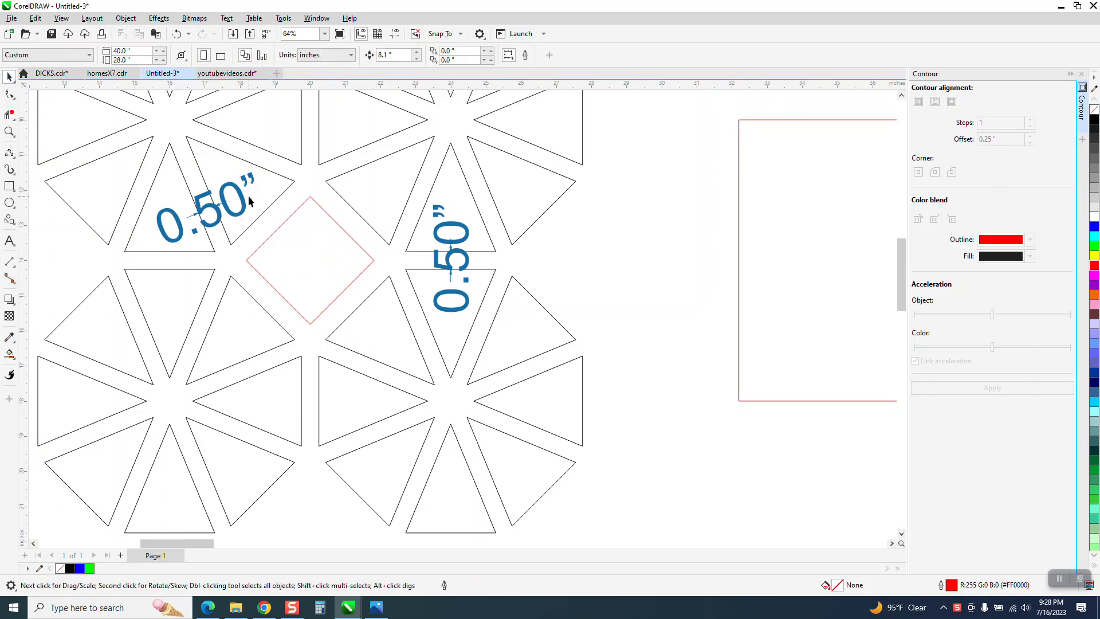
{"action": "left_click", "coordinate": [248, 195]}
{"action": "key", "text": "Delete"}
{"action": "left_click", "coordinate": [460, 229]}
{"action": "key", "text": "Delete"}
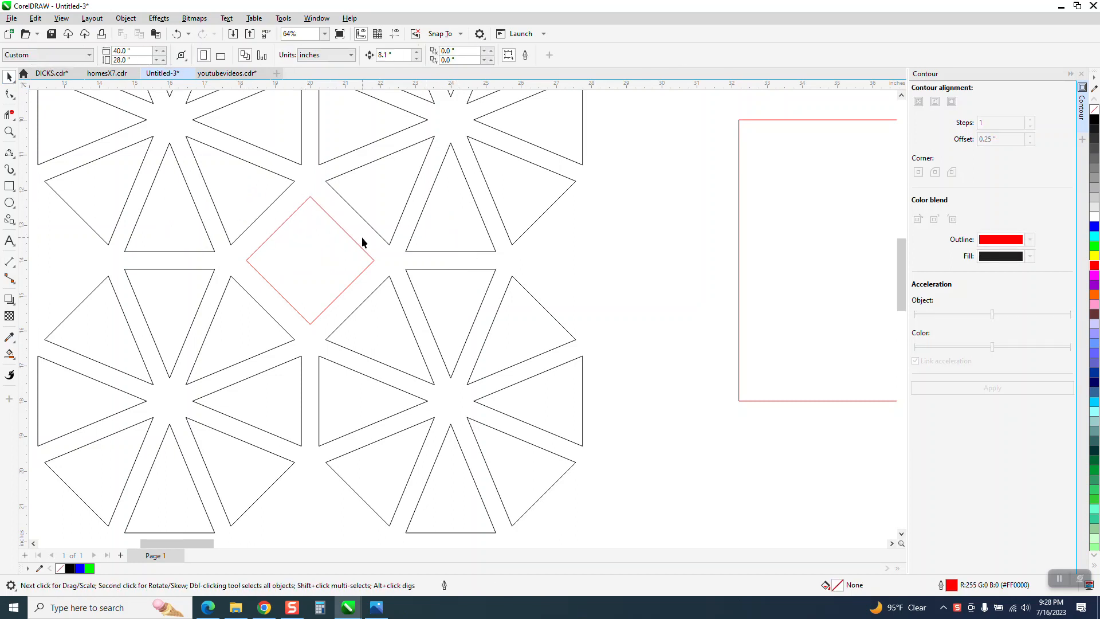
Enlarge the red diamond proportionally about its centre to about 5.3 inches, close to the surrounding wedge edges.
{"action": "left_click", "coordinate": [357, 245]}
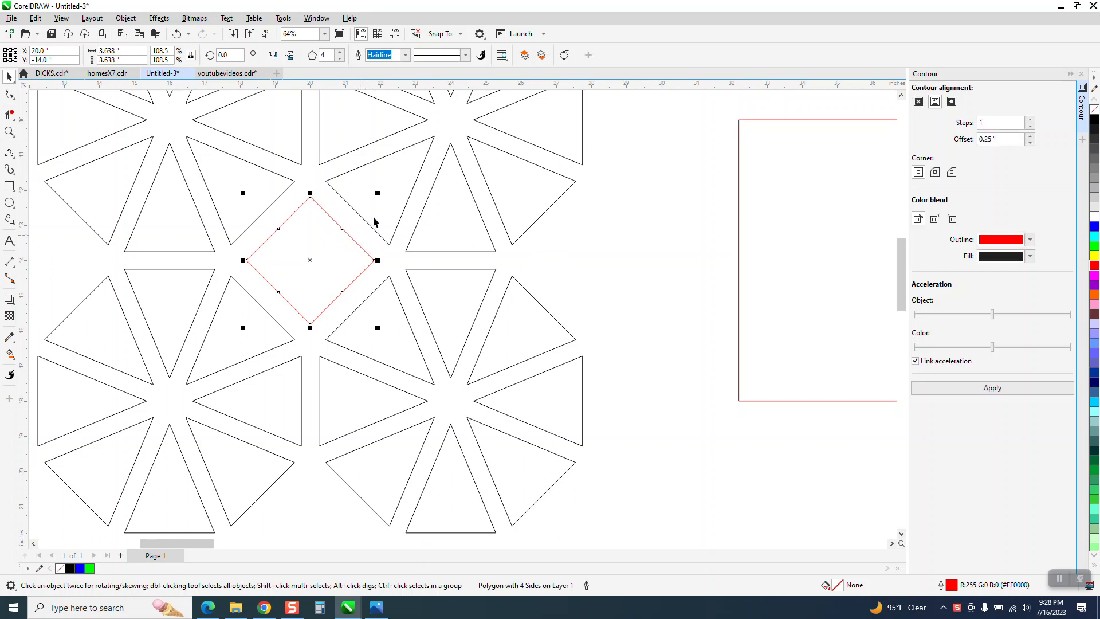
{"action": "left_click_drag", "start_coordinate": [378, 194], "coordinate": [448, 165]}
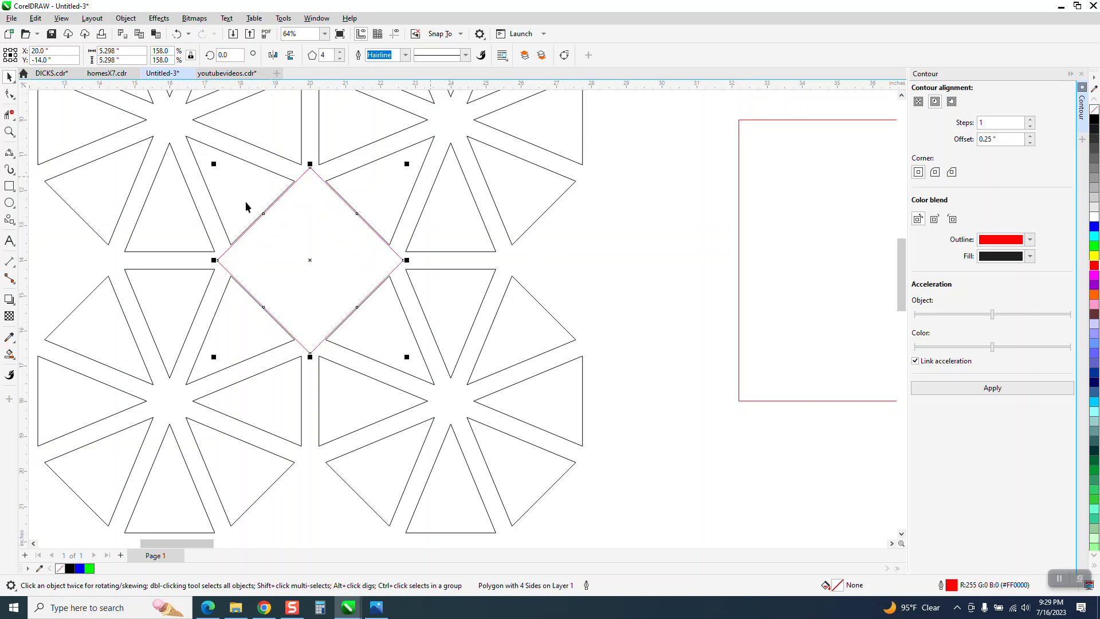
{"action": "left_click", "coordinate": [9, 132]}
{"action": "left_click_drag", "start_coordinate": [221, 164], "coordinate": [487, 331]}
{"action": "left_click", "coordinate": [9, 76]}
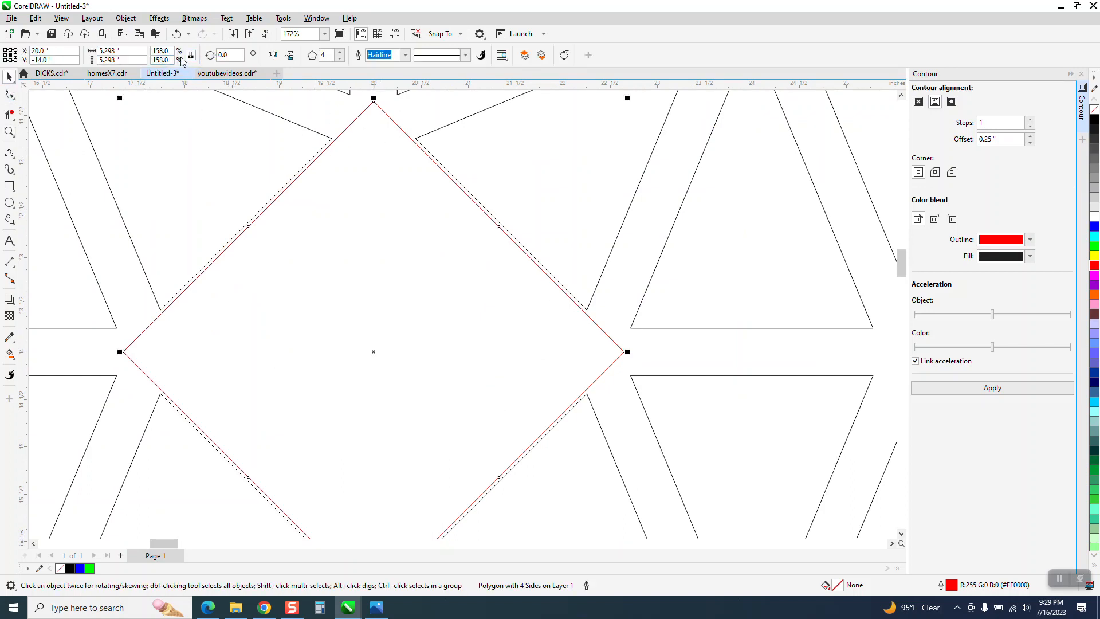
{"action": "type", "text": "1.6"}
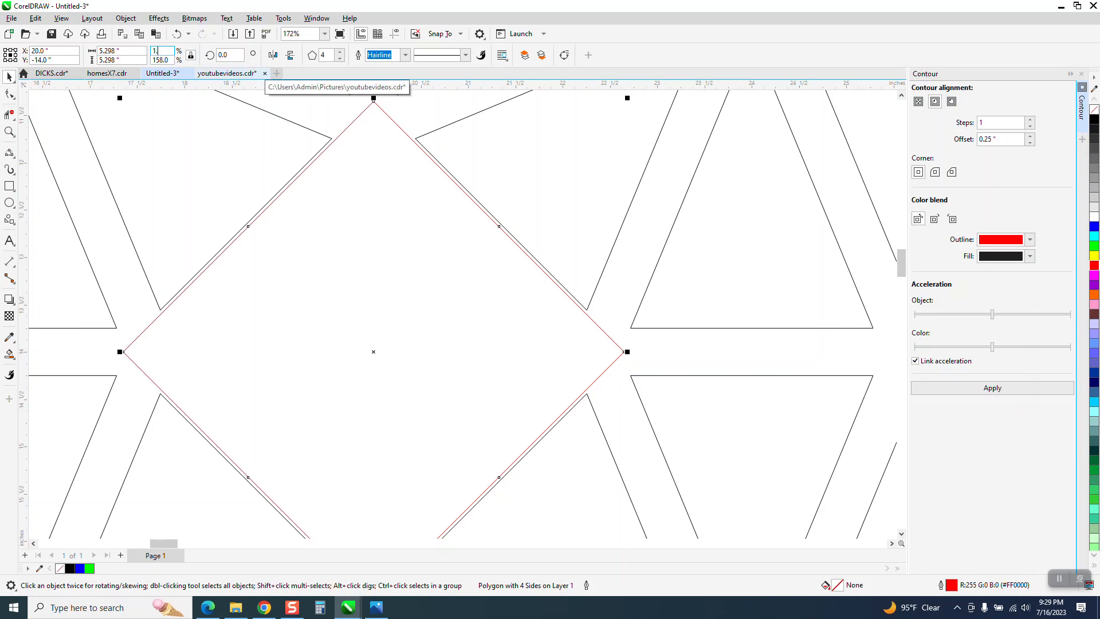
{"action": "key", "text": "Return"}
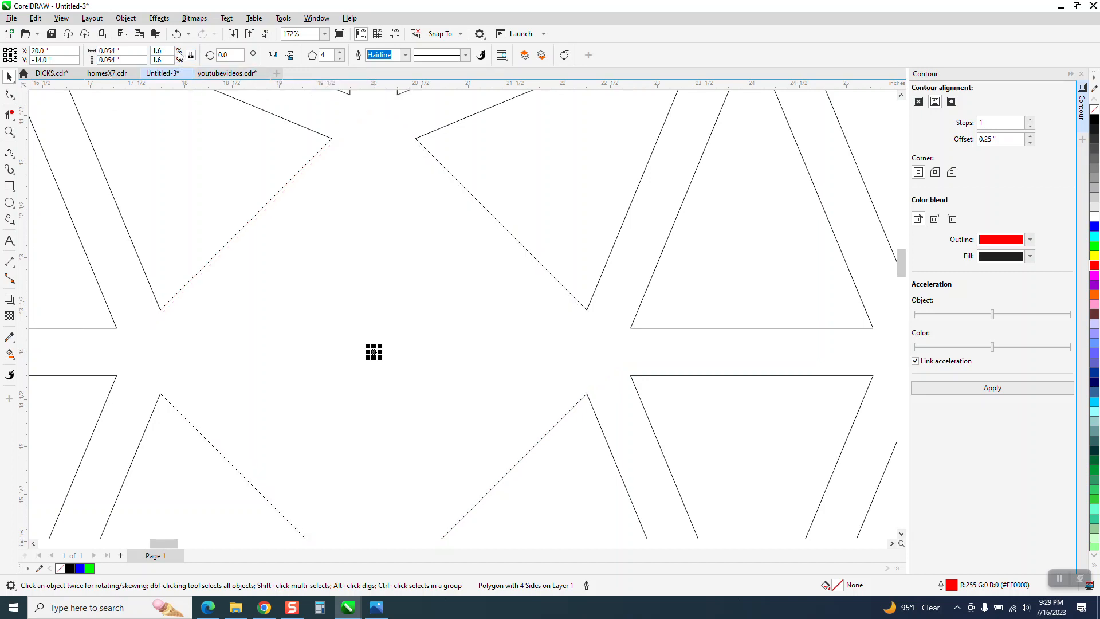
{"action": "double_click", "coordinate": [160, 51]}
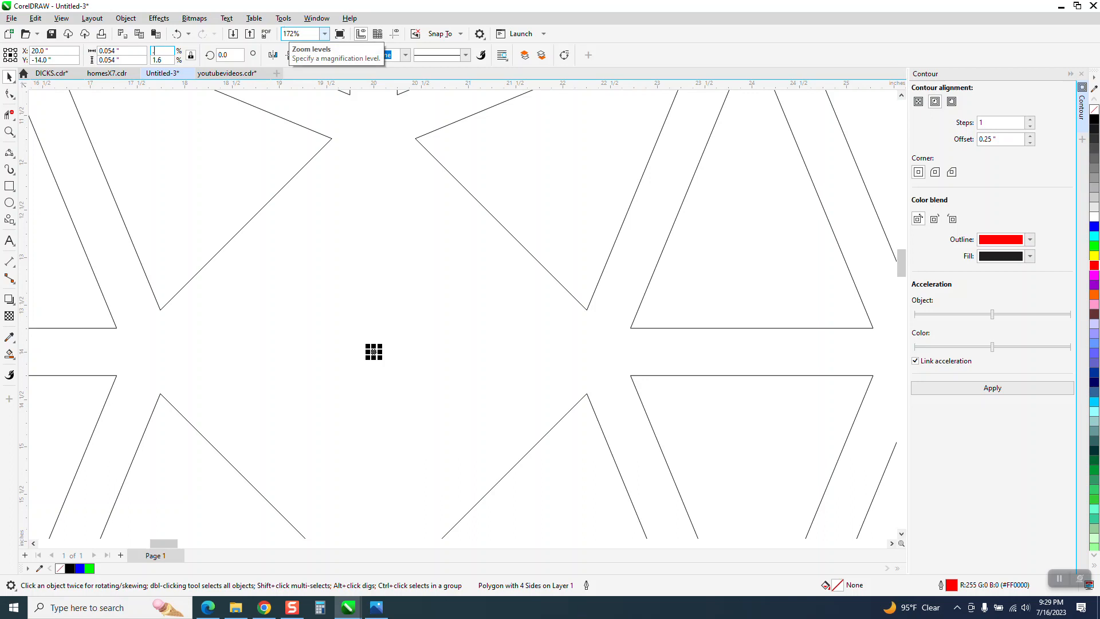
{"action": "key", "text": "Return"}
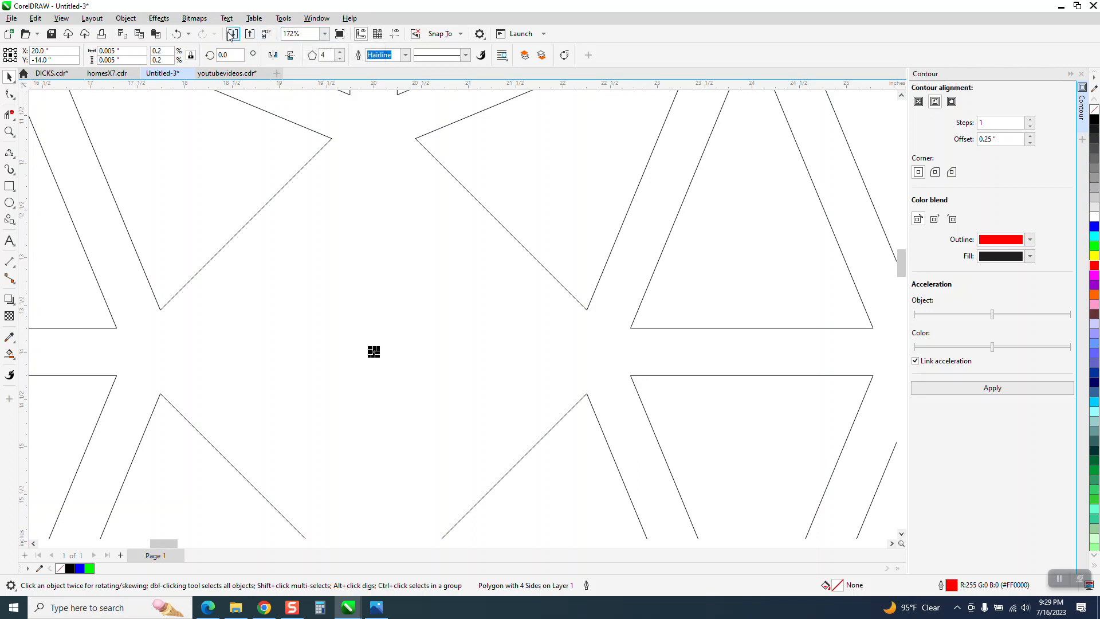
{"action": "left_click", "coordinate": [178, 36]}
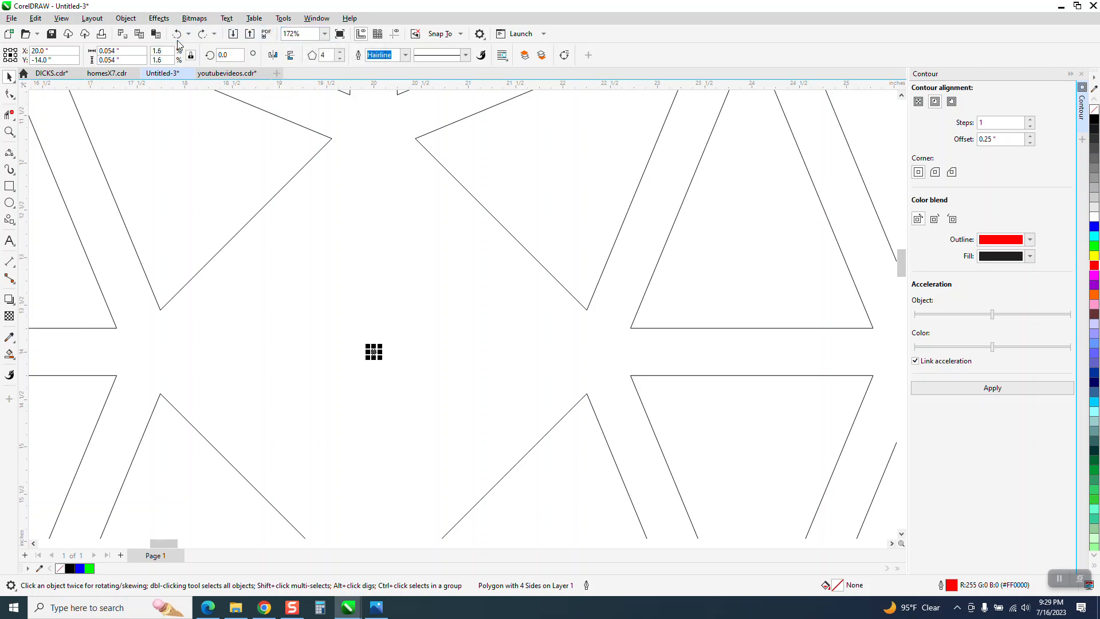
{"action": "left_click", "coordinate": [178, 35]}
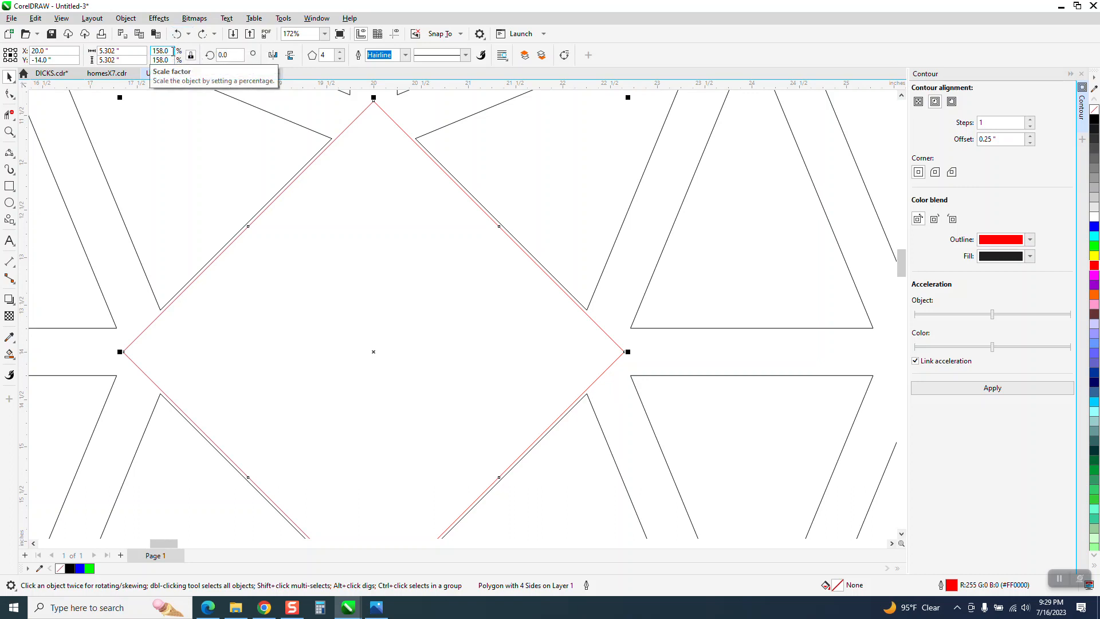
Set the red diamond's scale factor to 160%.
{"action": "left_click", "coordinate": [173, 51]}
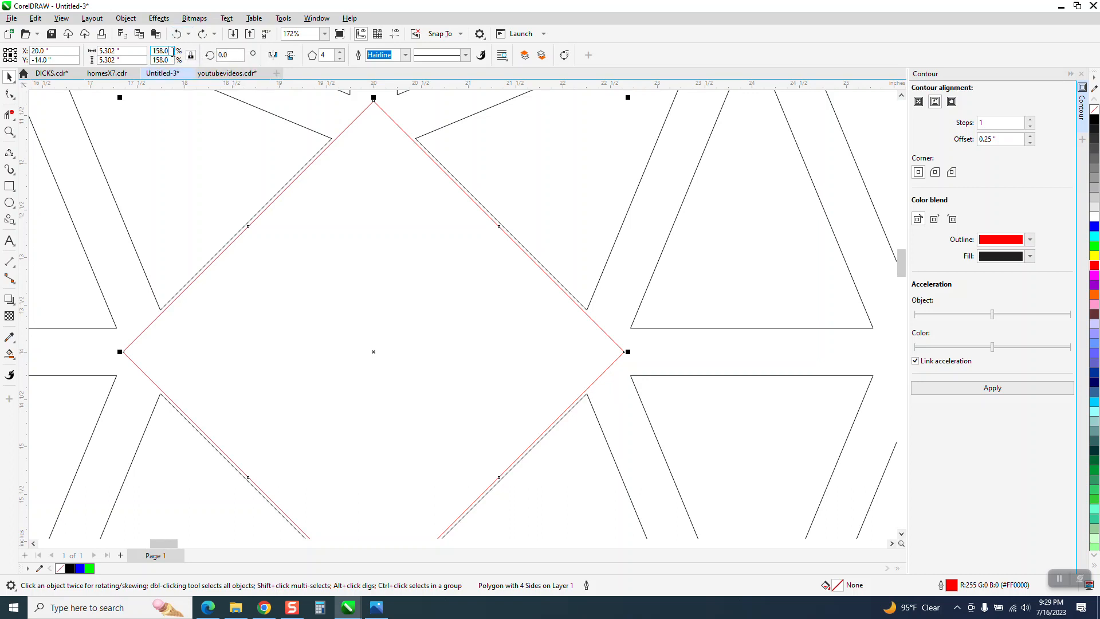
{"action": "type", "text": "160"}
{"action": "key", "text": "Return"}
{"action": "scroll", "coordinate": [173, 226], "scroll_direction": "down", "scroll_amount": 6}
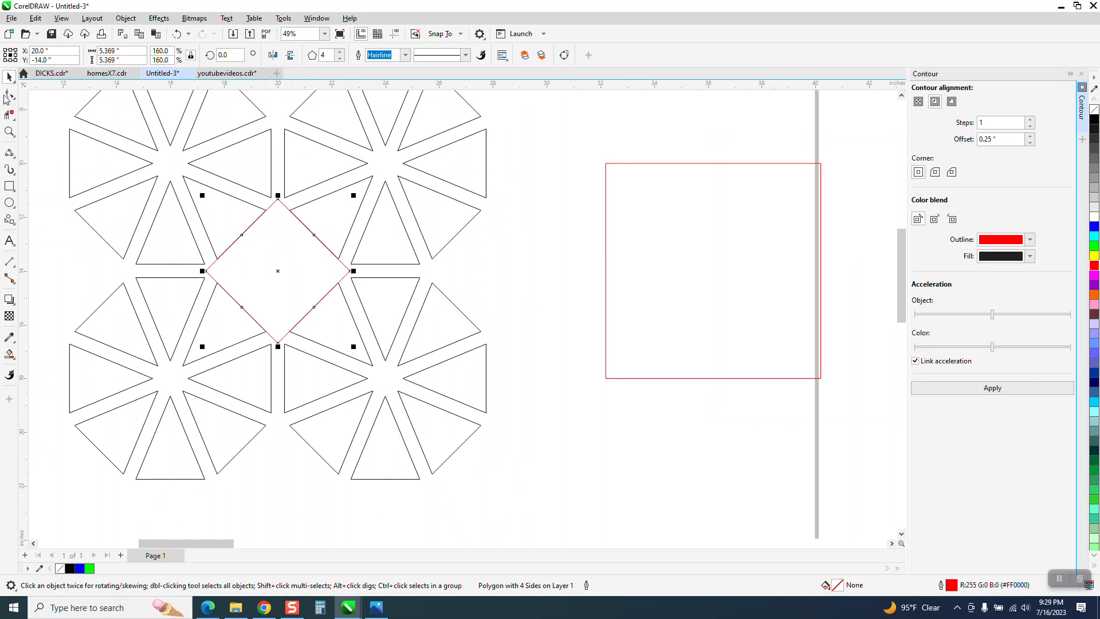
{"action": "scroll", "coordinate": [347, 255], "scroll_direction": "down", "scroll_amount": 2}
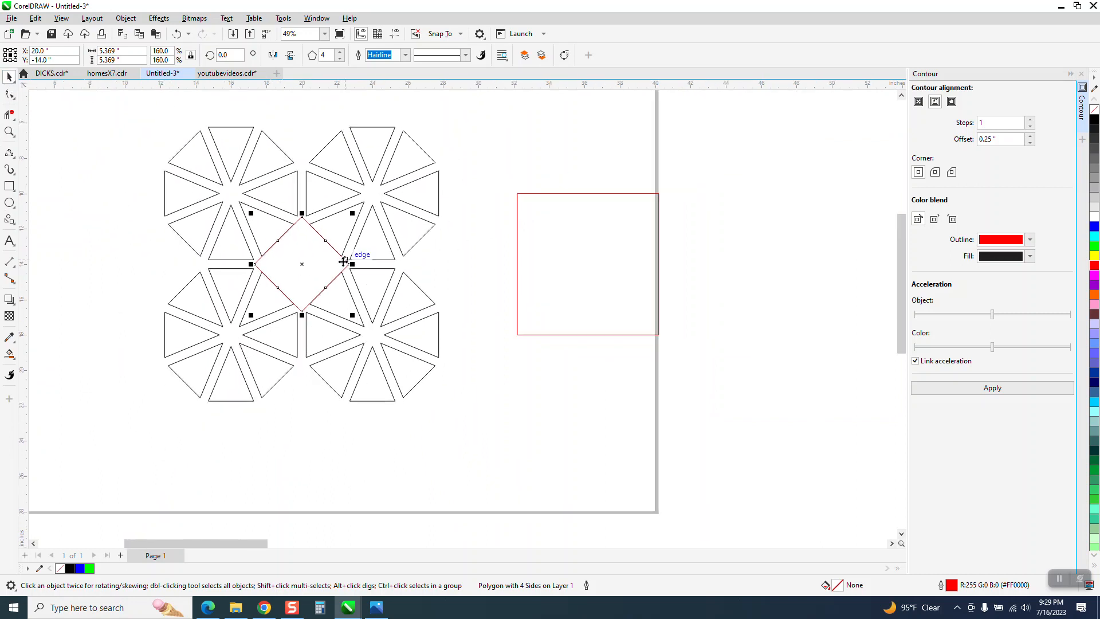
Move the red square horizontally to X 44.3 inches and the diamond to X 36.2 inches, clear of the wedges.
{"action": "left_click", "coordinate": [517, 245]}
{"action": "key", "text": "Right"}
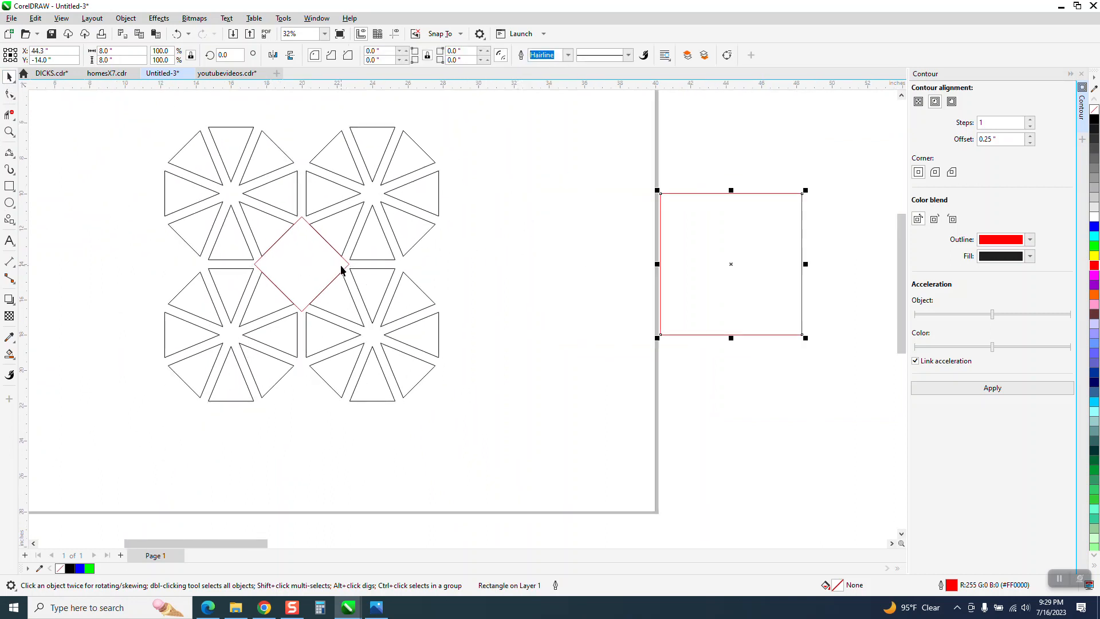
{"action": "left_click", "coordinate": [341, 270]}
{"action": "key", "text": "Right"}
{"action": "key", "text": "Right"}
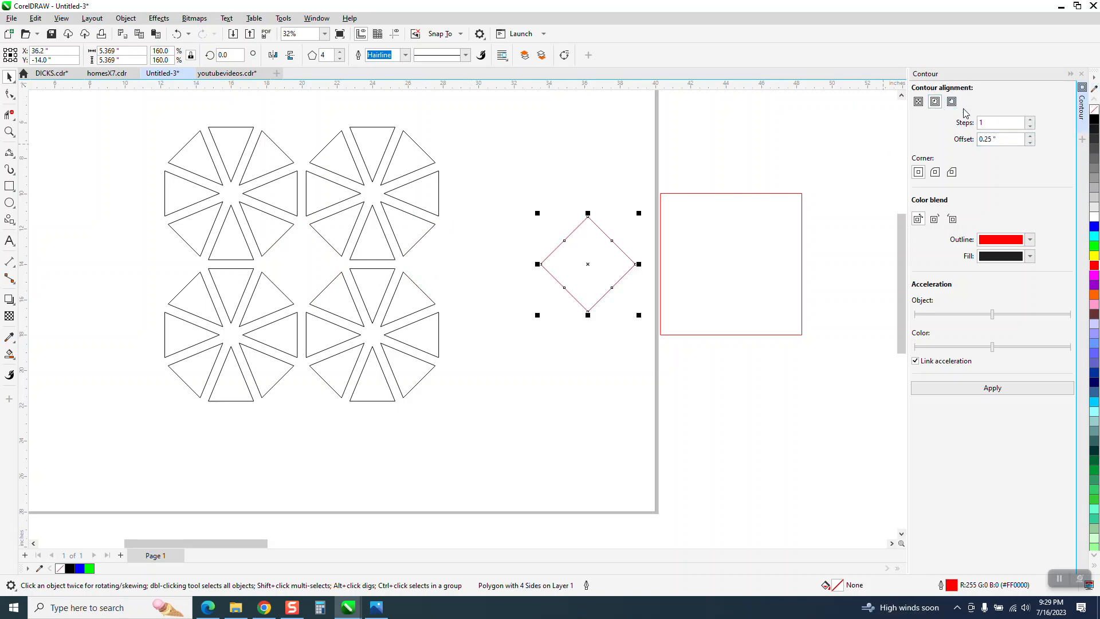
Apply a one-step inside contour with a 0.5-inch offset to the diamond and break the contour apart.
{"action": "left_click_drag", "start_coordinate": [1010, 139], "coordinate": [978, 139]}
{"action": "type", "text": ".5"}
{"action": "left_click", "coordinate": [993, 388]}
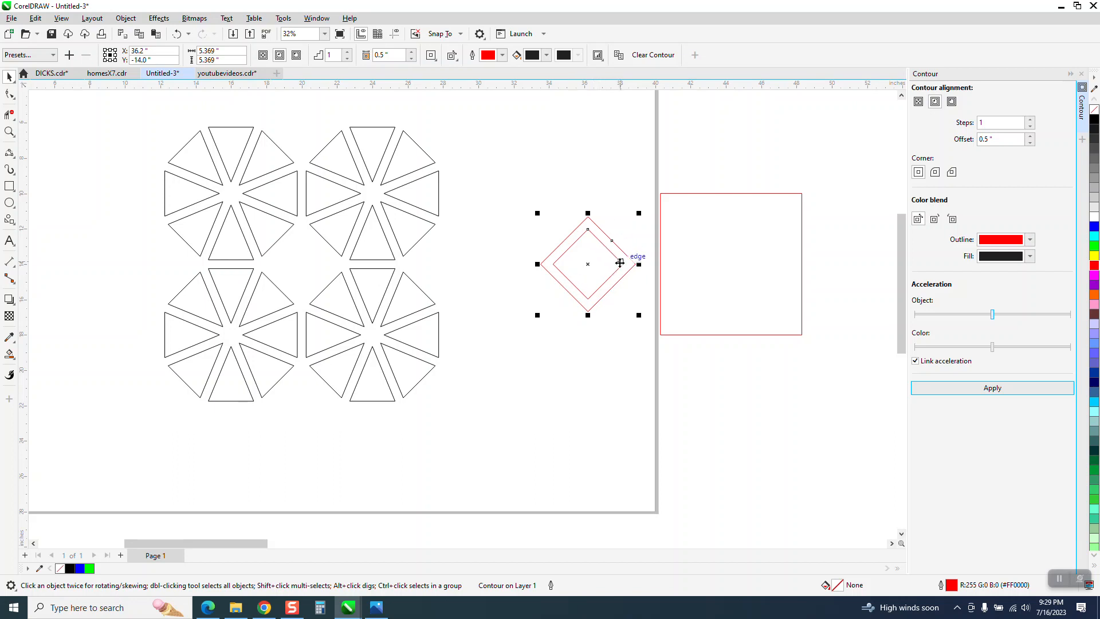
{"action": "left_click", "coordinate": [127, 18]}
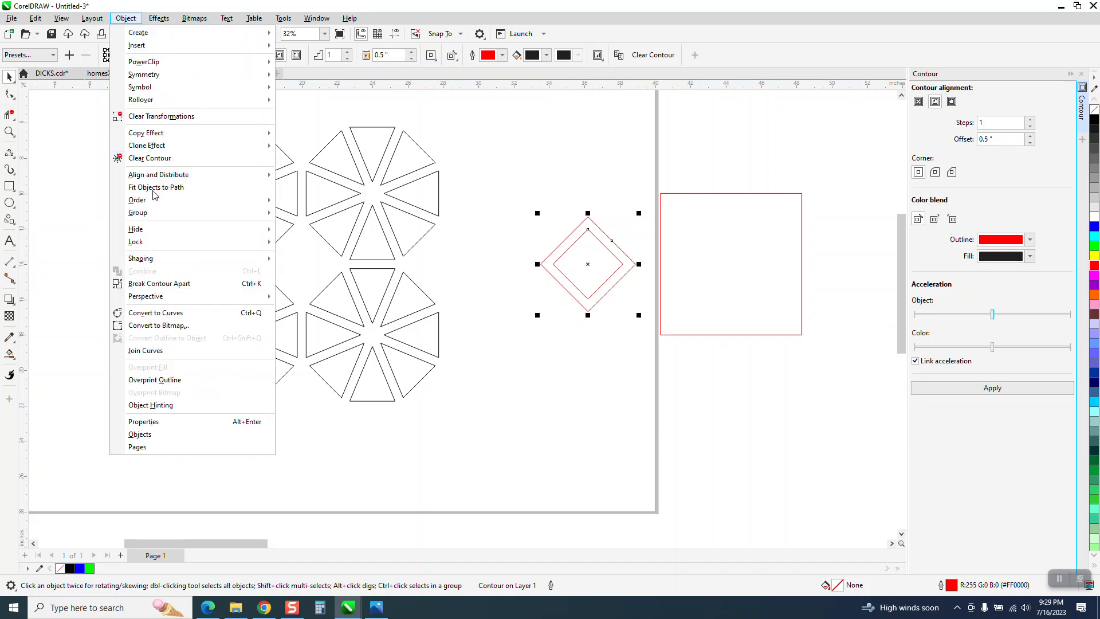
{"action": "left_click", "coordinate": [186, 285]}
Move the inner diamond horizontally back to the centre of the four wedge octagons.
{"action": "left_click", "coordinate": [476, 249]}
{"action": "left_click", "coordinate": [578, 247]}
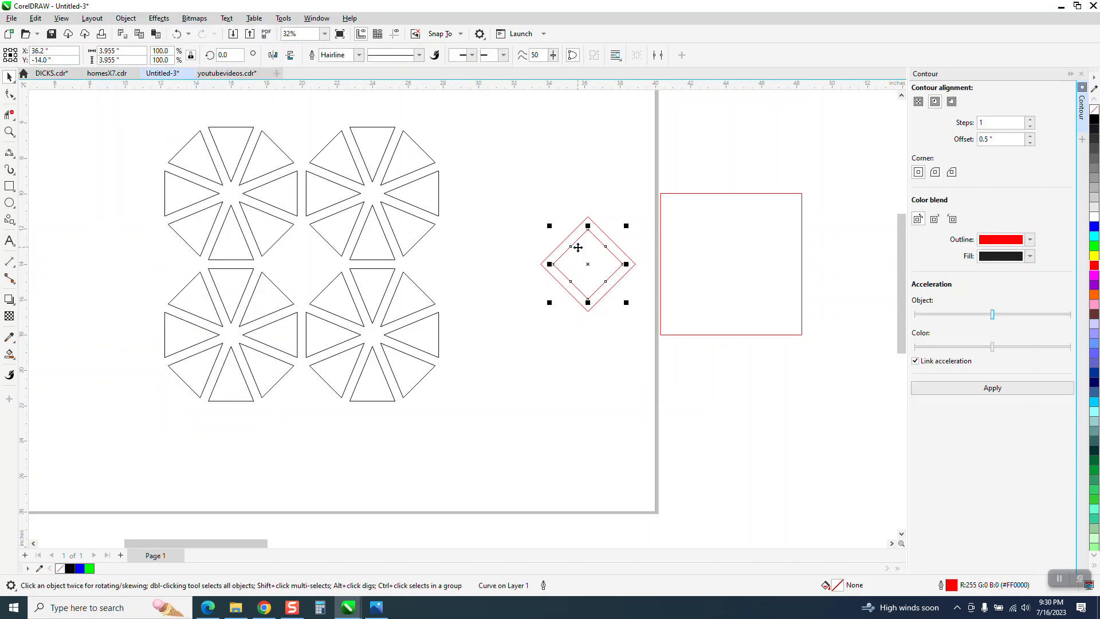
{"action": "left_click_drag", "start_coordinate": [578, 248], "coordinate": [292, 248]}
Delete the remaining outer diamond beside the pattern.
{"action": "left_click", "coordinate": [585, 253]}
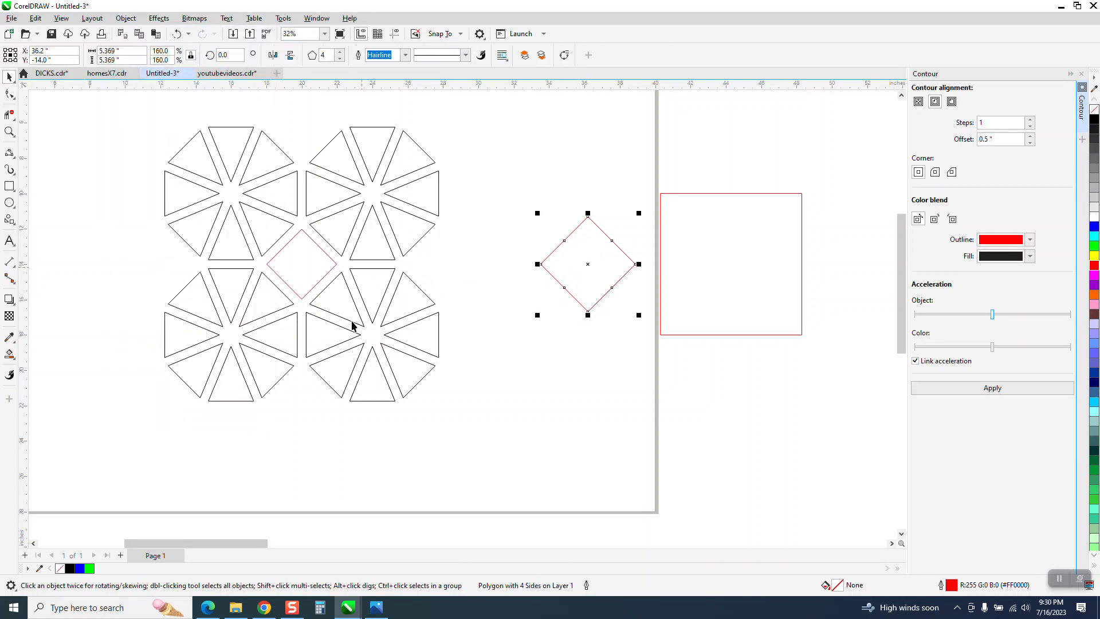
{"action": "left_click", "coordinate": [594, 287]}
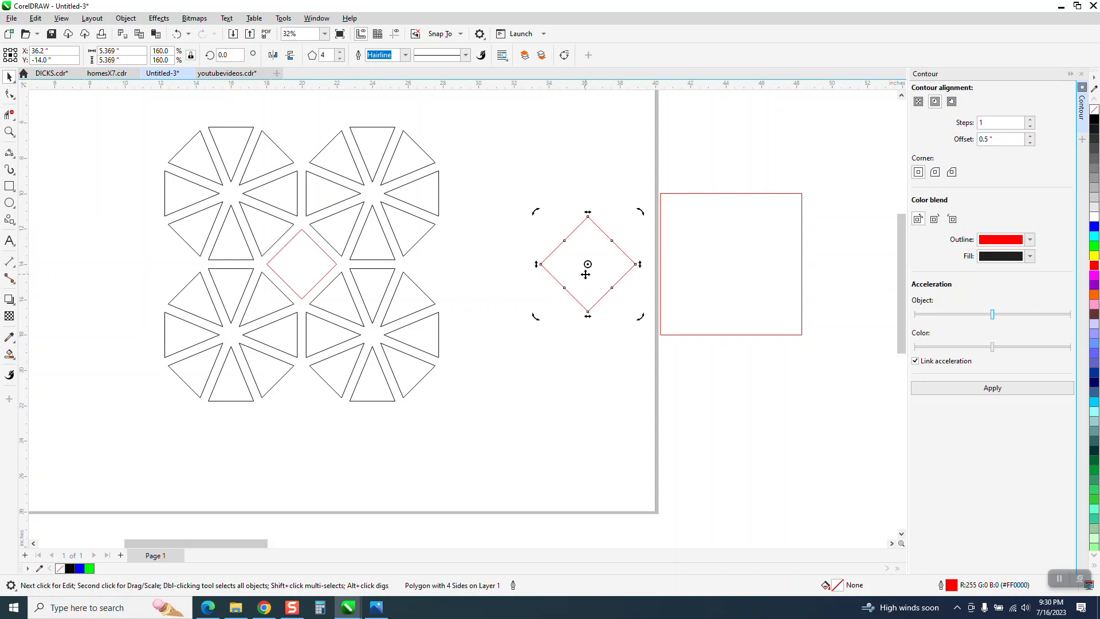
{"action": "key", "text": "alt+Tab"}
{"action": "left_click", "coordinate": [1049, 115]}
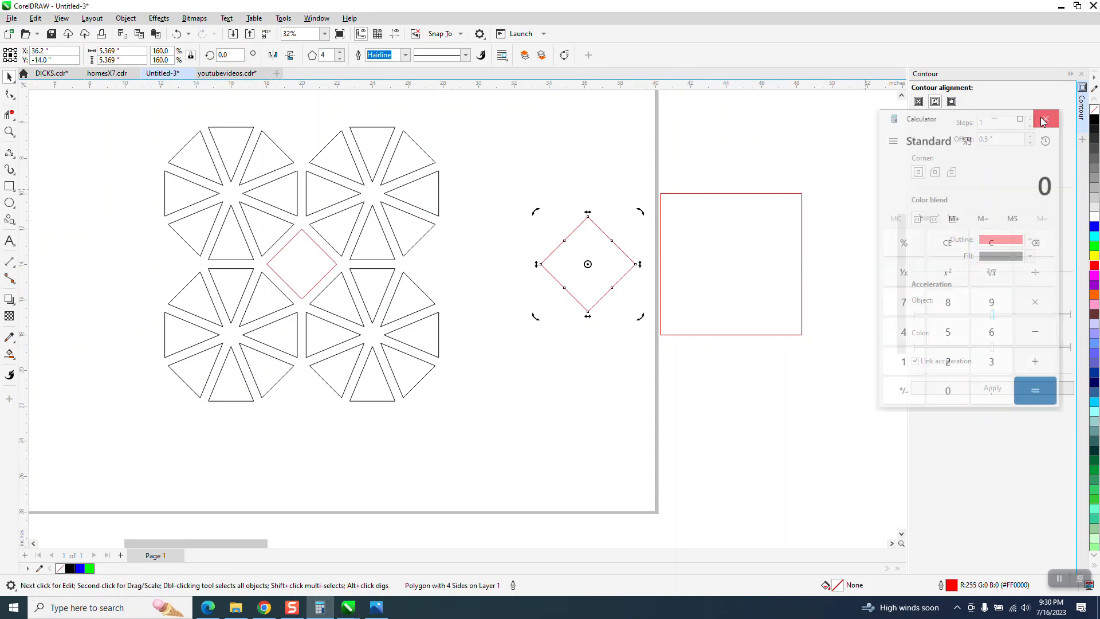
{"action": "key", "text": "Delete"}
Move the red square horizontally to X 36.2 inches and group the wedges with the central diamond.
{"action": "left_click", "coordinate": [703, 239]}
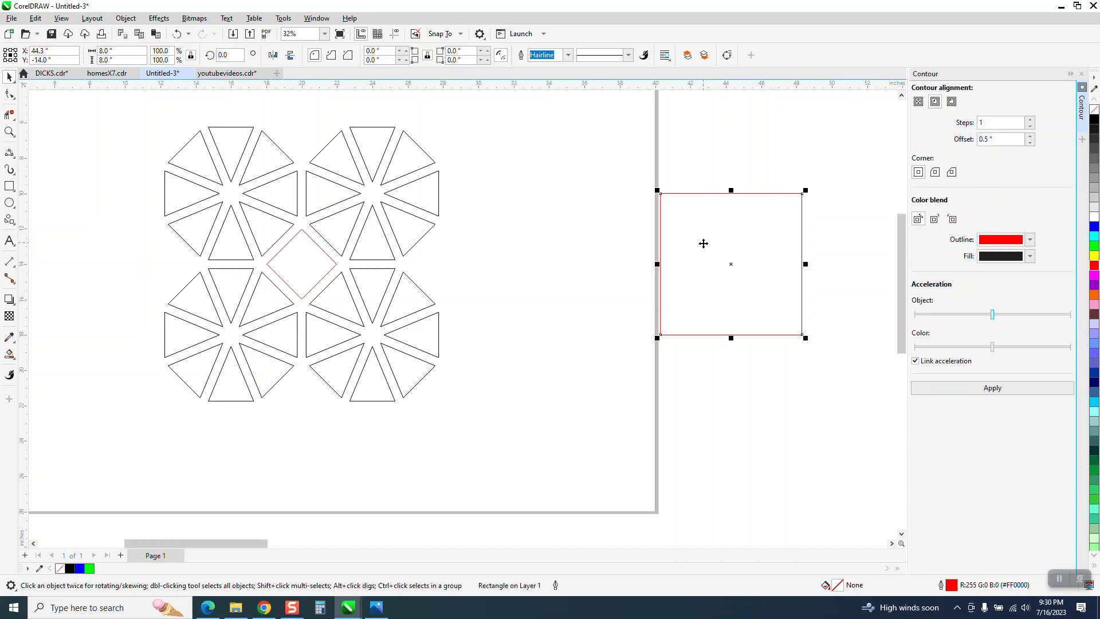
{"action": "key", "text": "r"}
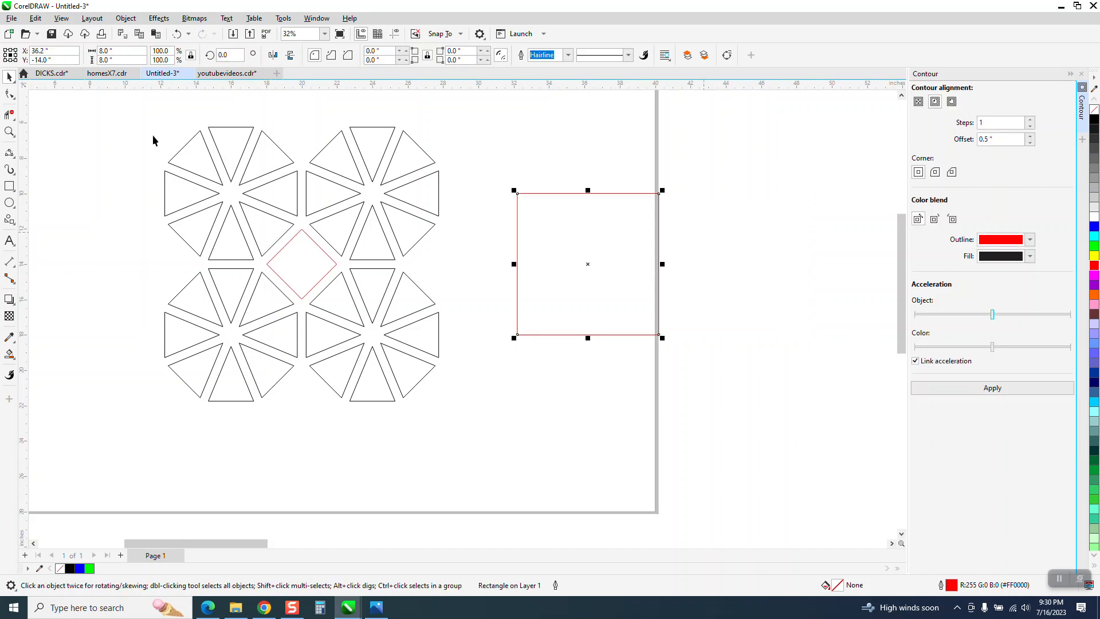
{"action": "left_click_drag", "start_coordinate": [109, 114], "coordinate": [496, 428]}
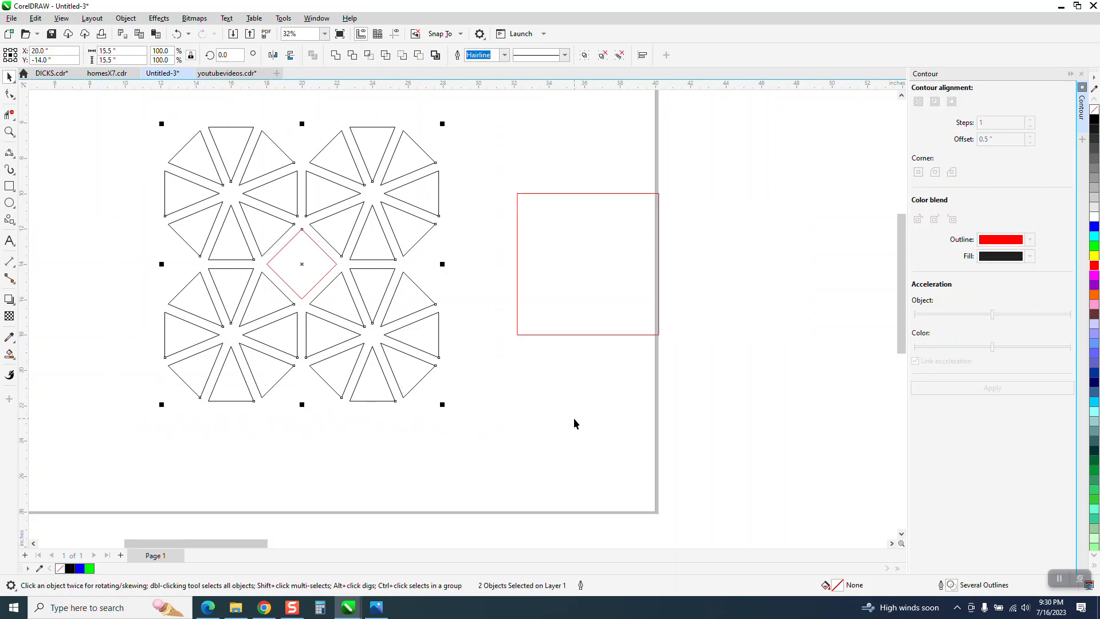
{"action": "key", "text": "ctrl+g"}
Move the red square horizontally to X 20 inches so it is centred over the wedge pattern.
{"action": "left_click", "coordinate": [588, 252]}
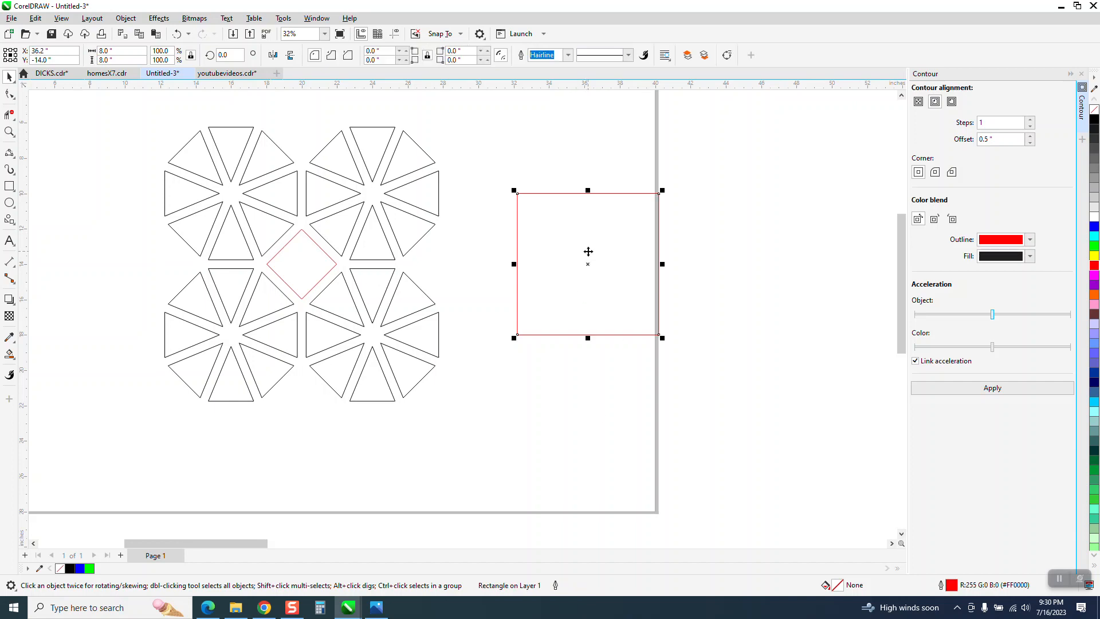
{"action": "key", "text": "Left"}
{"action": "key", "text": "Left"}
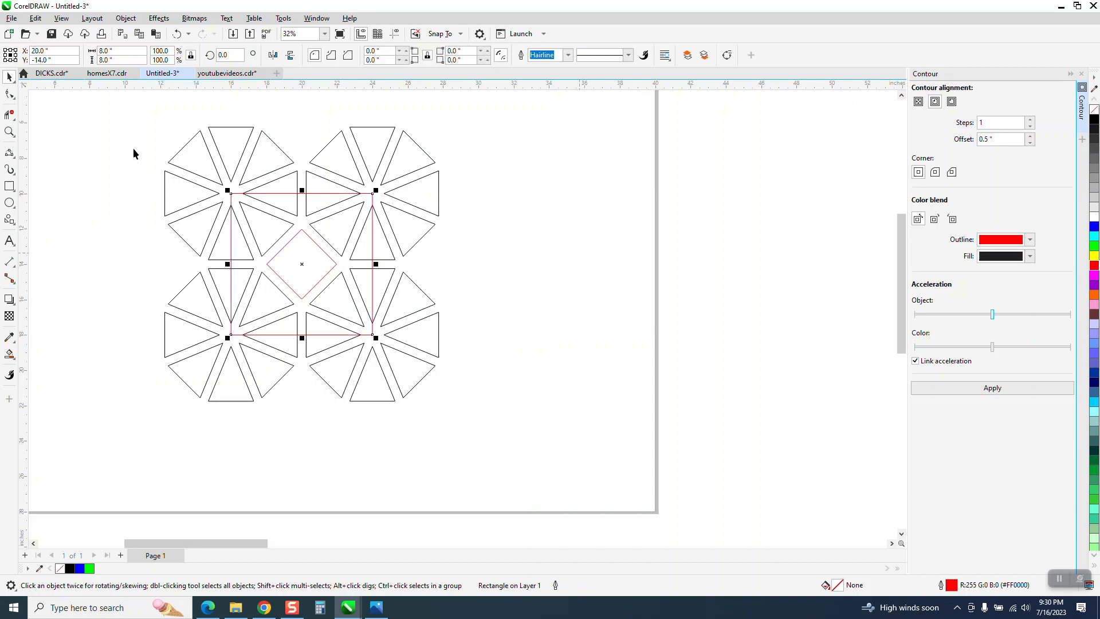
Intersect the red square with the grouped wedge pattern and move the resulting tile to X 36.2 inches.
{"action": "left_click_drag", "start_coordinate": [134, 115], "coordinate": [255, 287]}
{"action": "left_click_drag", "start_coordinate": [533, 421], "coordinate": [533, 423]}
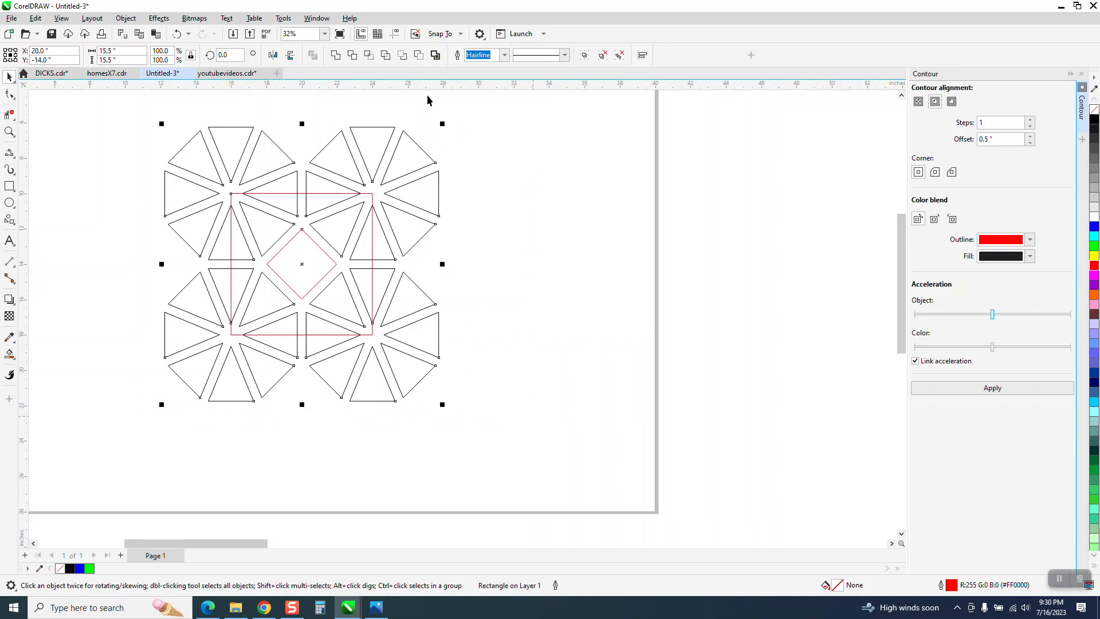
{"action": "left_click", "coordinate": [369, 55]}
{"action": "key", "text": "Right"}
{"action": "key", "text": "Right"}
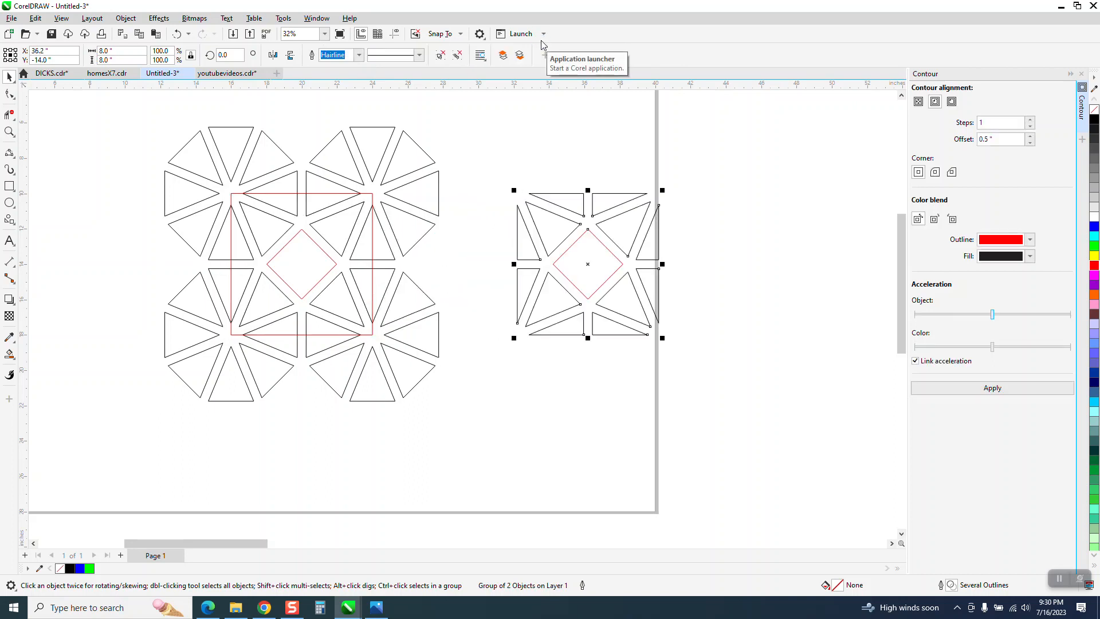
{"action": "scroll", "coordinate": [641, 143], "scroll_direction": "down", "scroll_amount": 1}
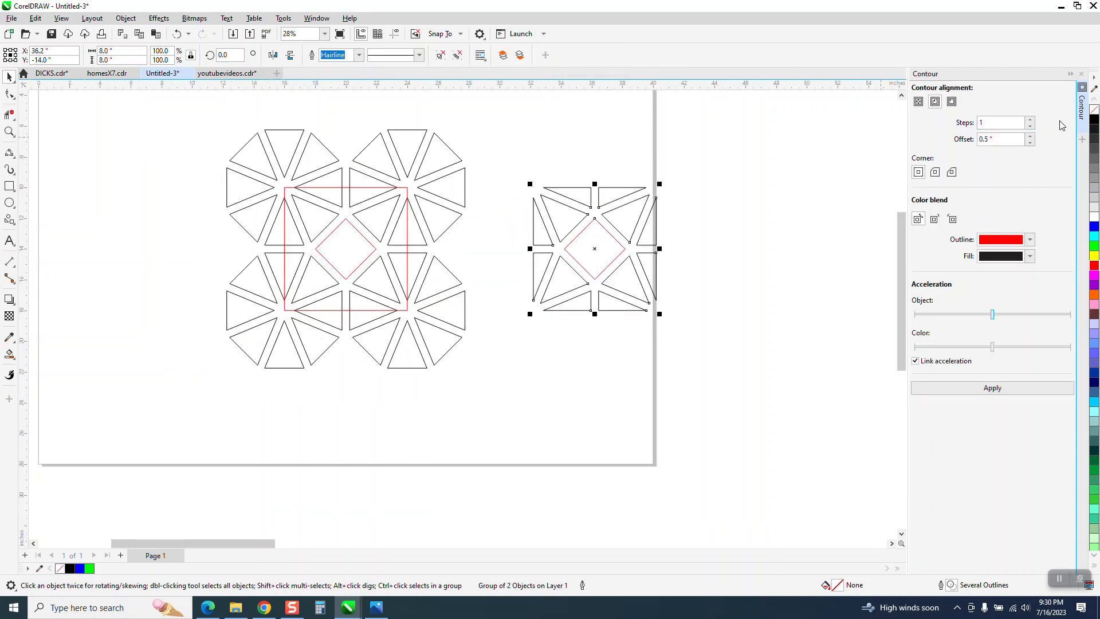
Give the intersected tile a black outline and move it below the page, to about X 18.24, Y -33.338 inches.
{"action": "right_click", "coordinate": [1093, 124]}
{"action": "scroll", "coordinate": [643, 216], "scroll_direction": "down", "scroll_amount": 2}
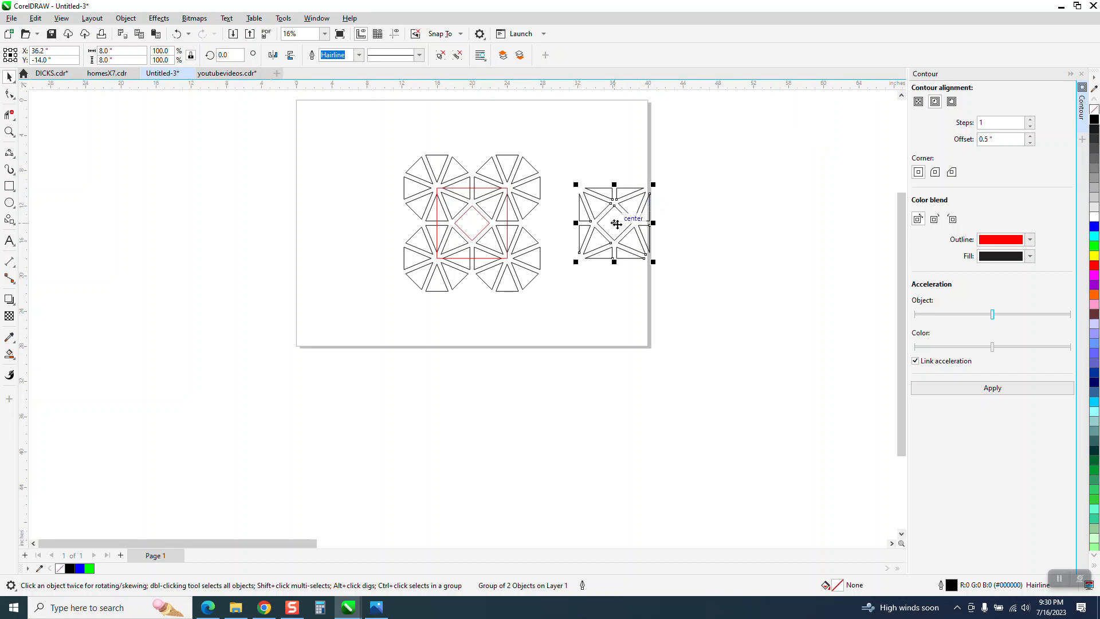
{"action": "left_click_drag", "start_coordinate": [612, 216], "coordinate": [435, 401]}
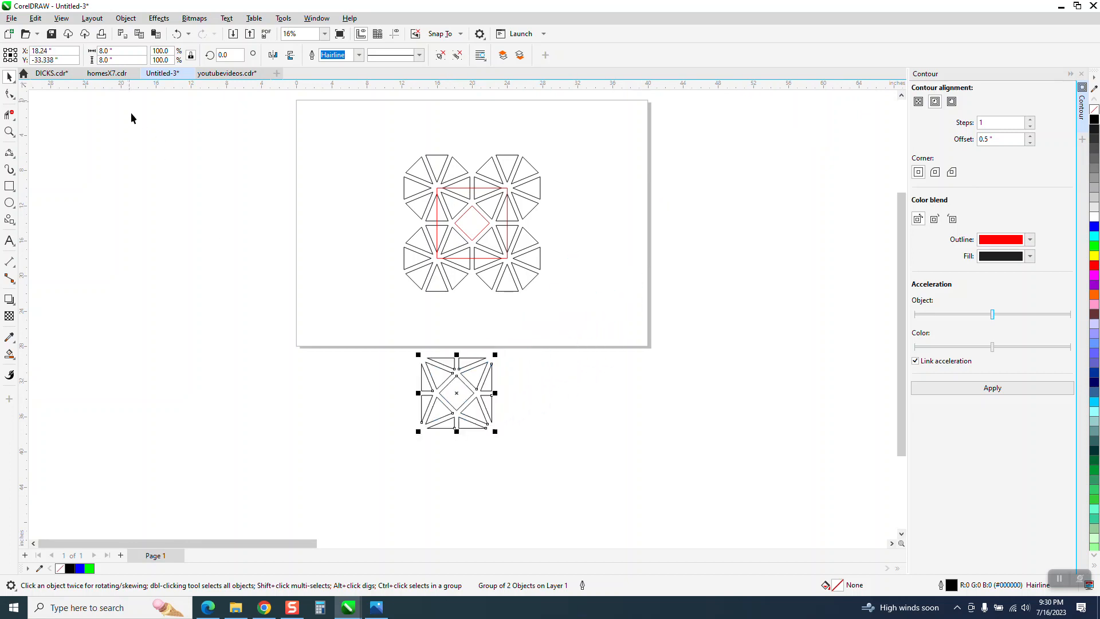
Set the nudge distance to 8.5 inches and duplicate the tile twice to the right, forming a row of three.
{"action": "key", "text": "z"}
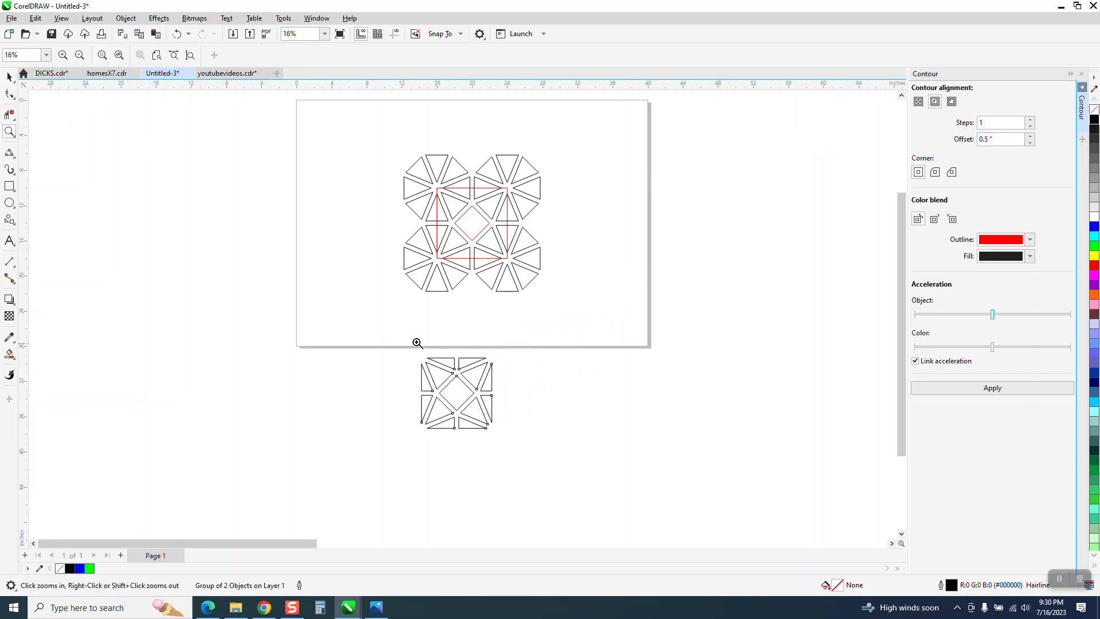
{"action": "left_click_drag", "start_coordinate": [597, 467], "coordinate": [596, 466]}
{"action": "left_click", "coordinate": [9, 76]}
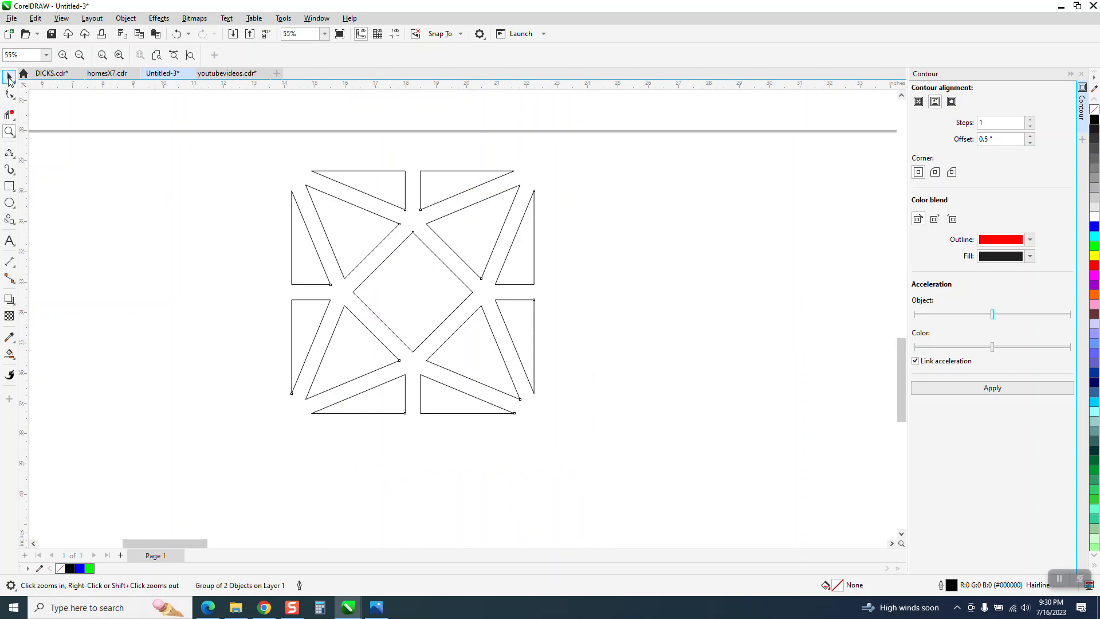
{"action": "left_click", "coordinate": [291, 120]}
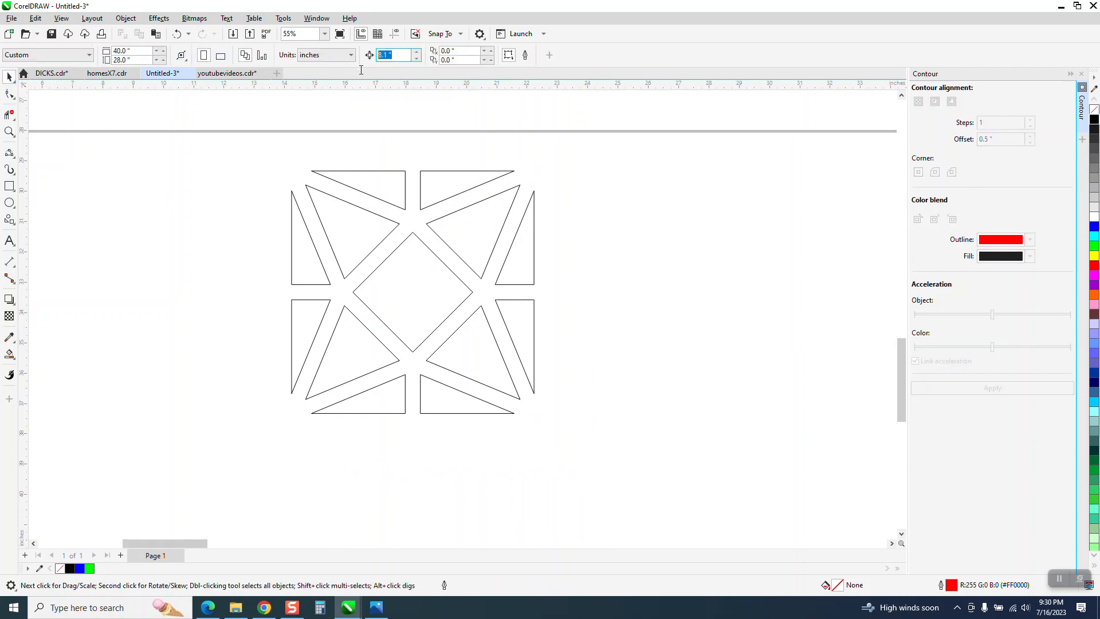
{"action": "type", "text": "8."}
{"action": "key", "text": "Return"}
{"action": "left_click", "coordinate": [535, 227]}
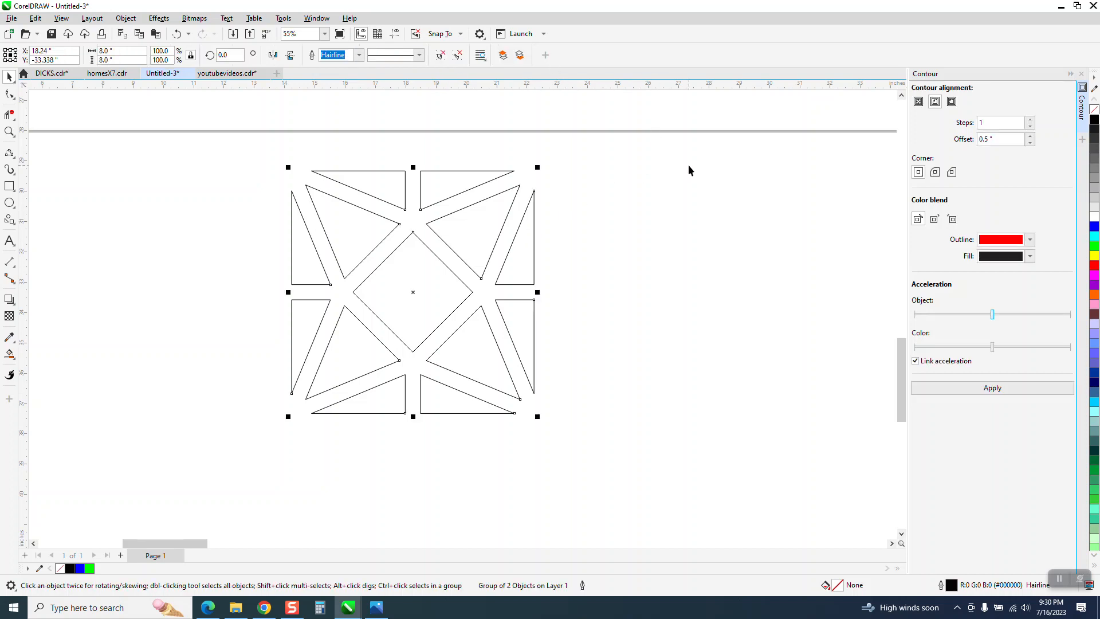
{"action": "key", "text": "KP_Add"}
{"action": "key", "text": "Right"}
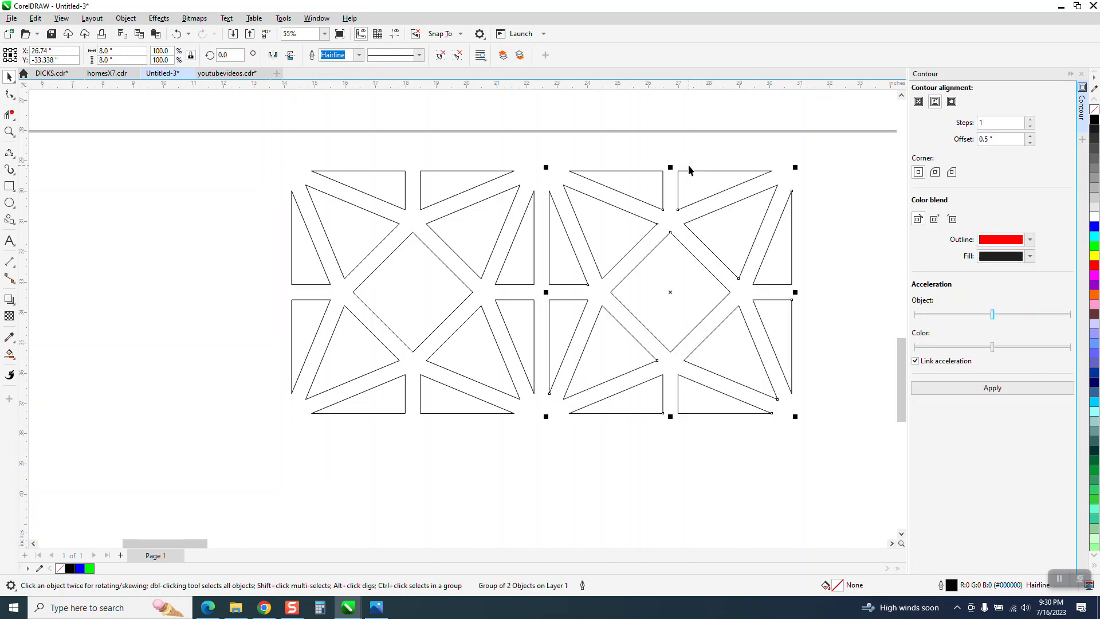
{"action": "scroll", "coordinate": [418, 381], "scroll_direction": "down", "scroll_amount": 3}
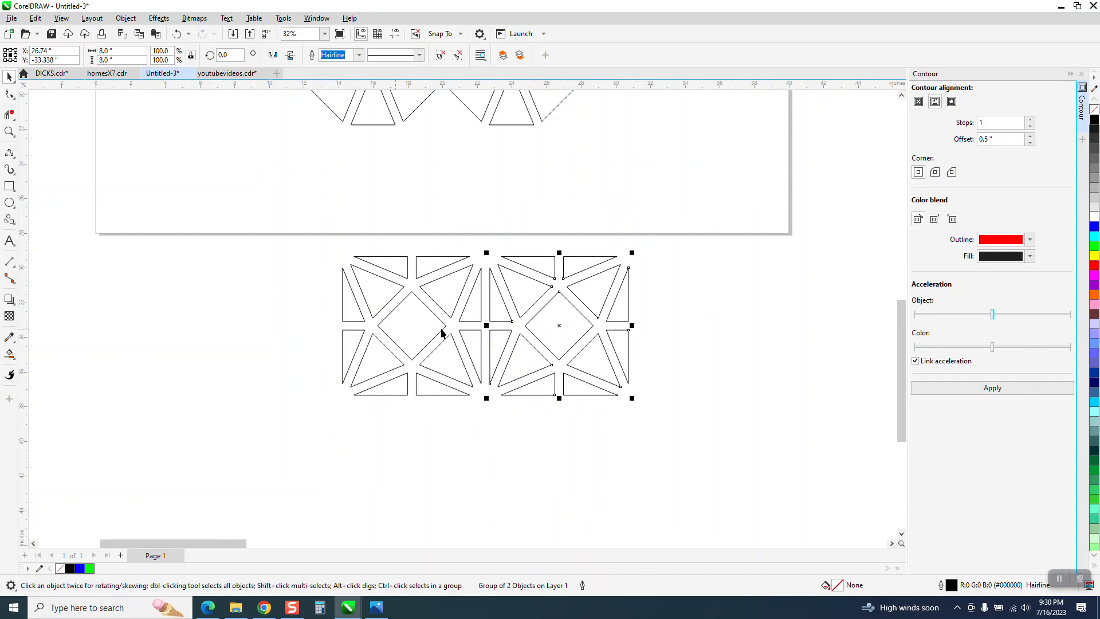
{"action": "key", "text": "KP_Add"}
{"action": "key", "text": "Right"}
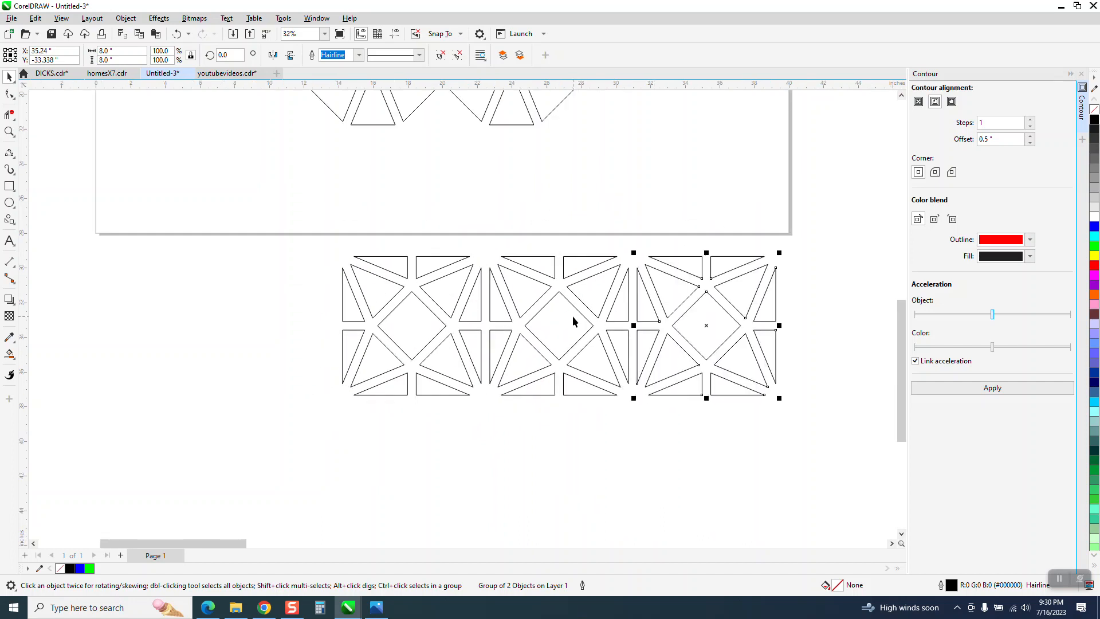
Duplicate the row of three tiles twice downward at 8.5-inch spacing to form a three-by-three grid.
{"action": "left_click_drag", "start_coordinate": [287, 241], "coordinate": [782, 379]}
{"action": "left_click_drag", "start_coordinate": [861, 428], "coordinate": [861, 427]}
{"action": "key", "text": "KP_Add"}
{"action": "key", "text": "Down"}
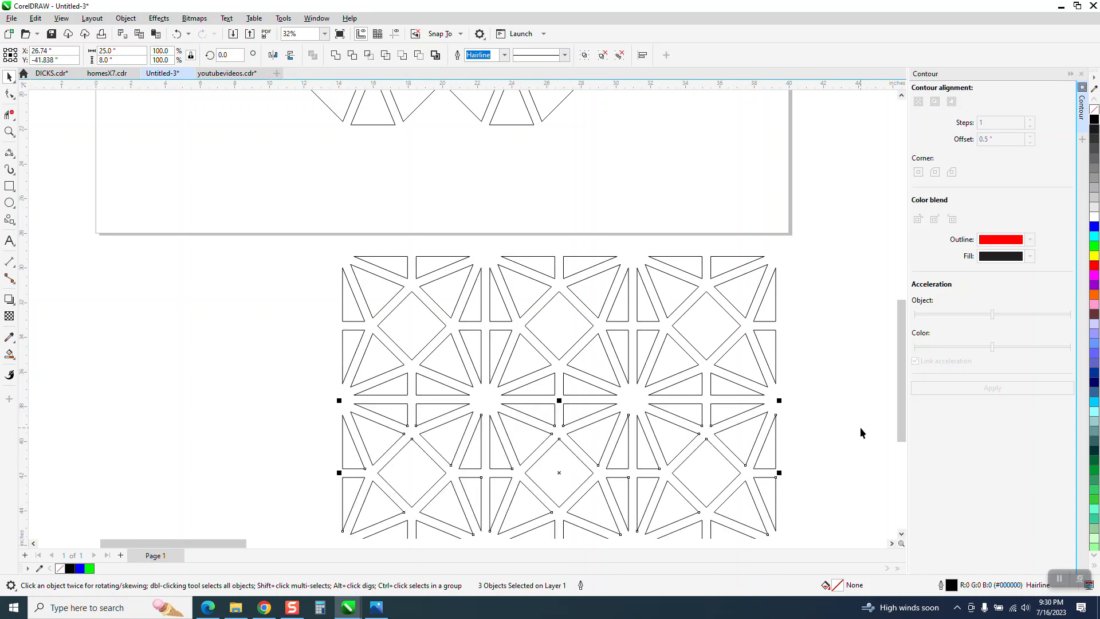
{"action": "key", "text": "KP_Add"}
{"action": "key", "text": "Down"}
{"action": "right_click", "coordinate": [608, 405]}
{"action": "scroll", "coordinate": [496, 398], "scroll_direction": "down", "scroll_amount": 2}
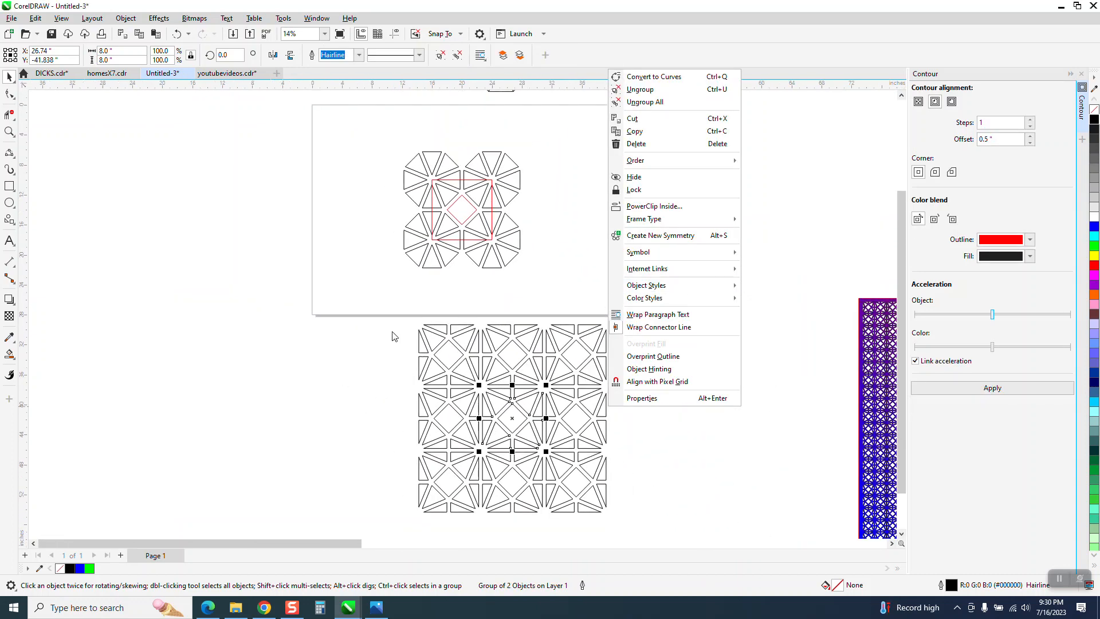
{"action": "left_click", "coordinate": [755, 338]}
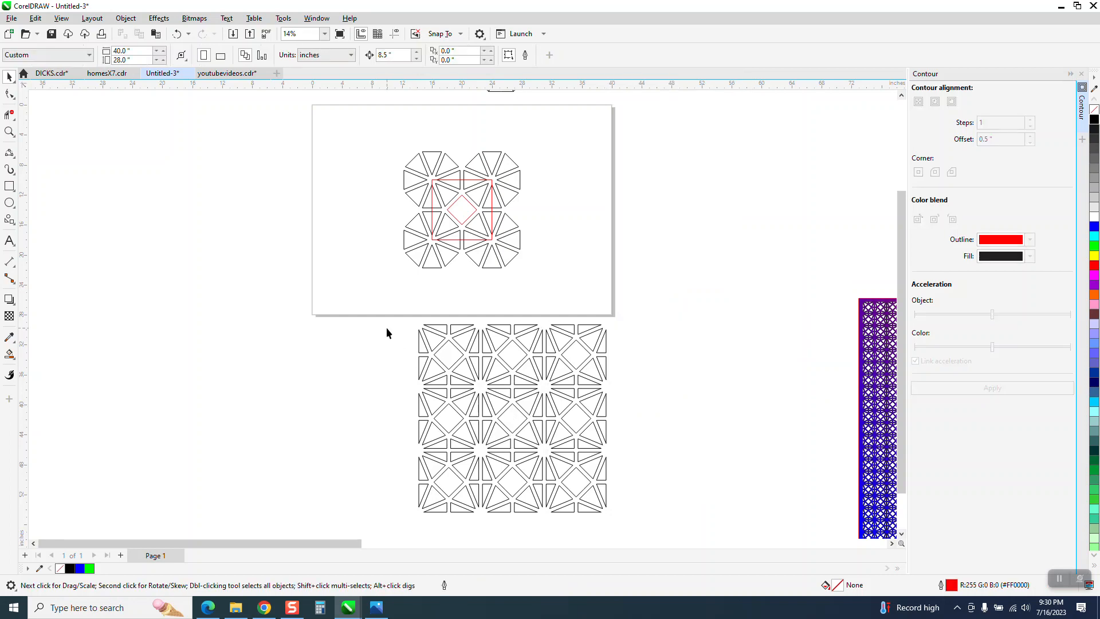
Move the three-by-three grid beside the page, to about X -14.822, Y -18.736 inches, and group its nine tiles.
{"action": "left_click_drag", "start_coordinate": [500, 429], "coordinate": [651, 539]}
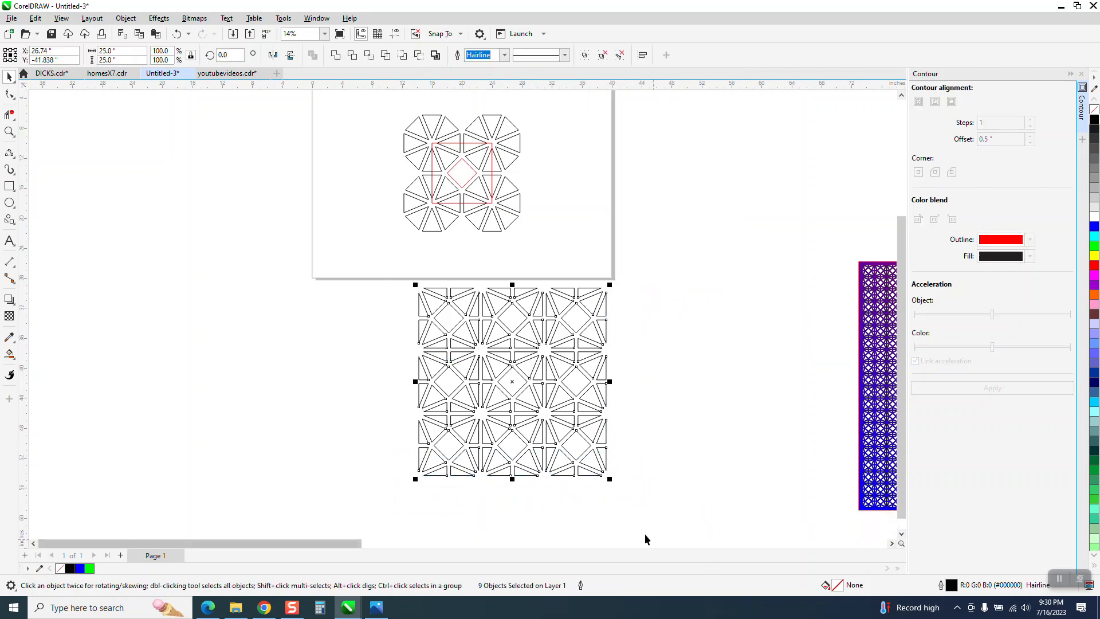
{"action": "left_click_drag", "start_coordinate": [503, 387], "coordinate": [202, 213]}
{"action": "left_click", "coordinate": [10, 132]}
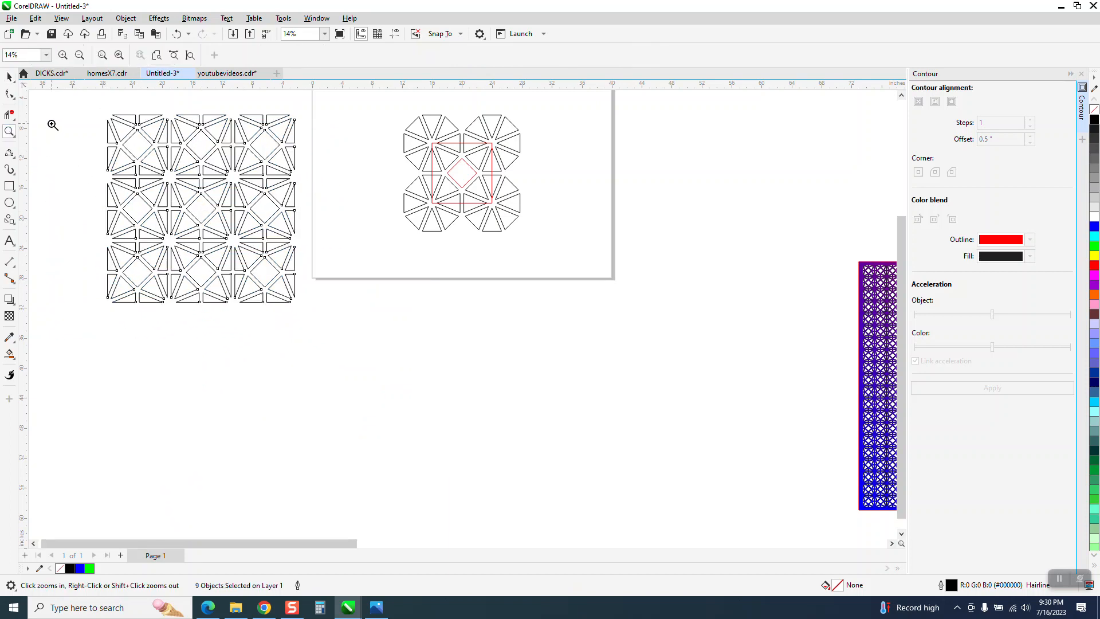
{"action": "left_click_drag", "start_coordinate": [341, 324], "coordinate": [341, 324]}
{"action": "left_click", "coordinate": [9, 76]}
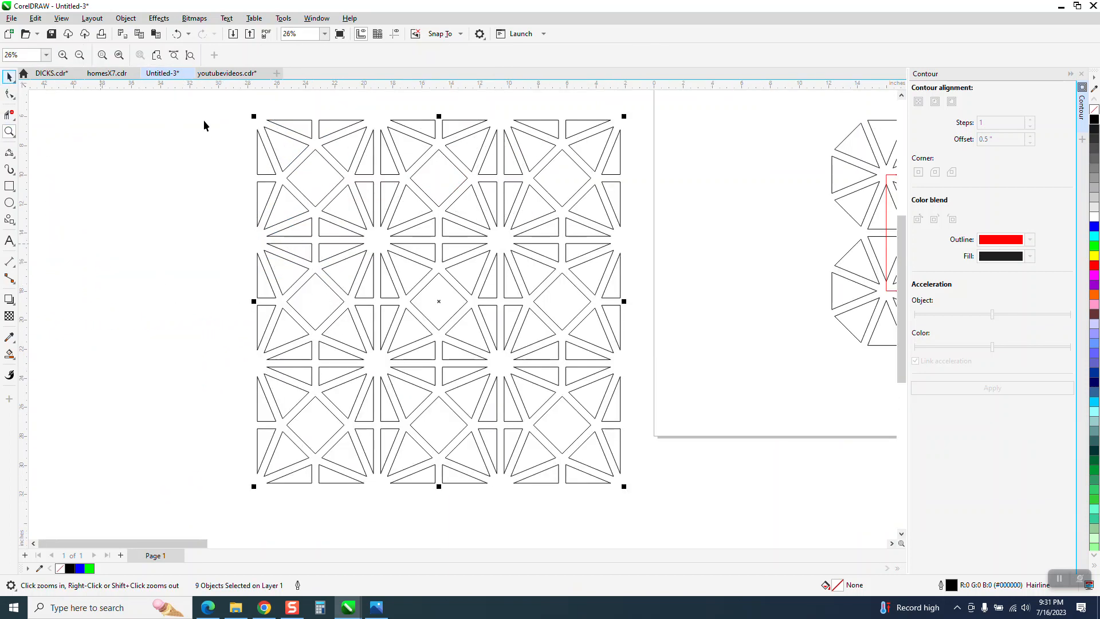
{"action": "left_click_drag", "start_coordinate": [220, 113], "coordinate": [696, 498]}
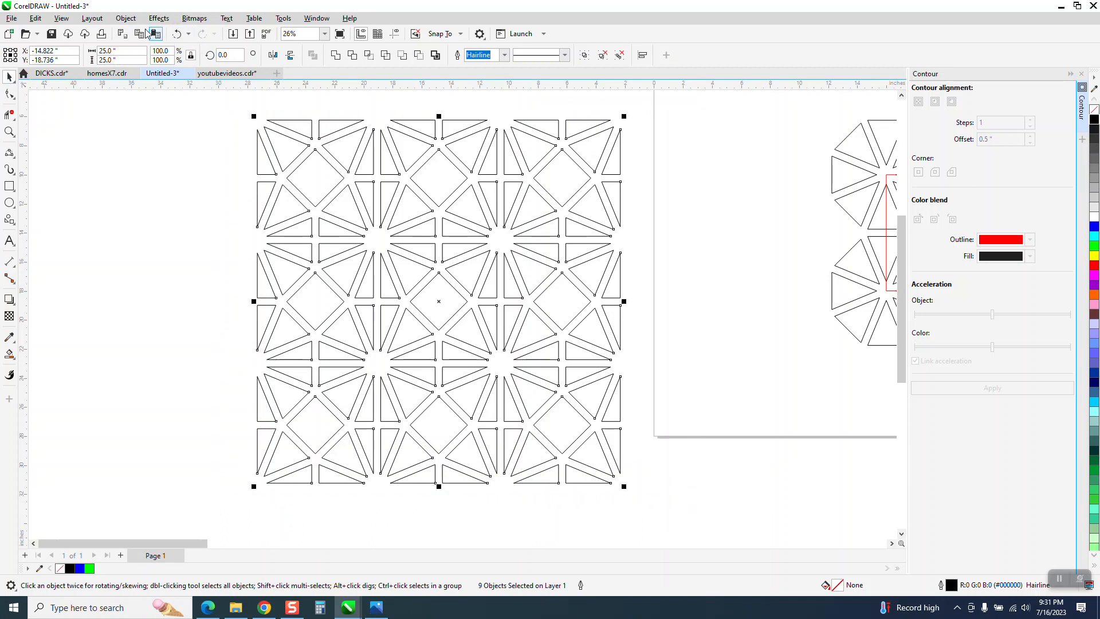
{"action": "left_click", "coordinate": [125, 19]}
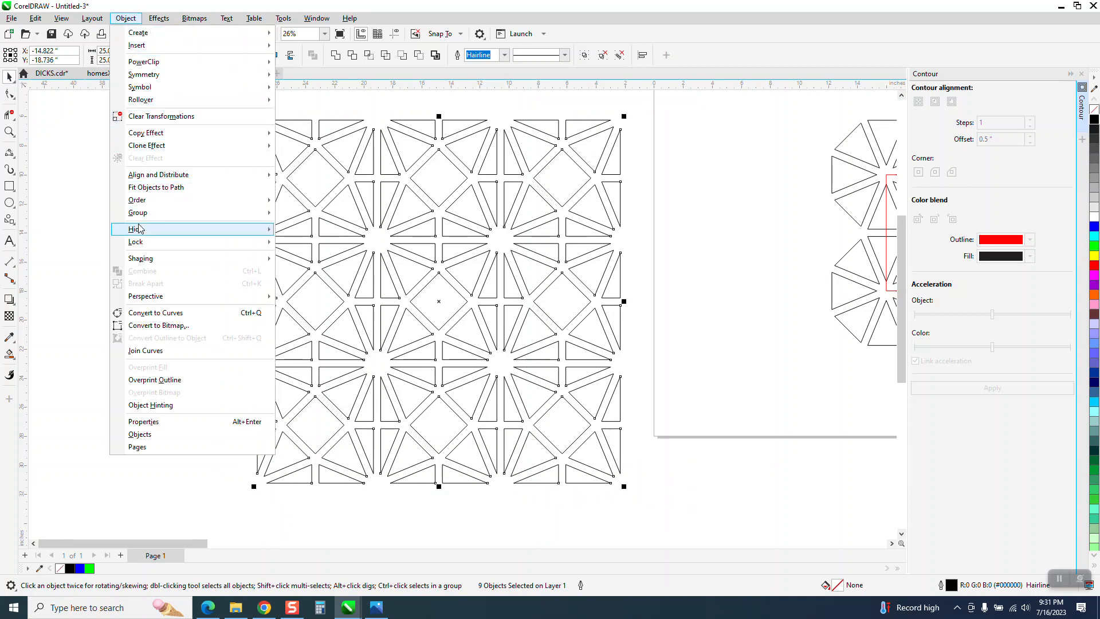
{"action": "mouse_move", "coordinate": [142, 216]}
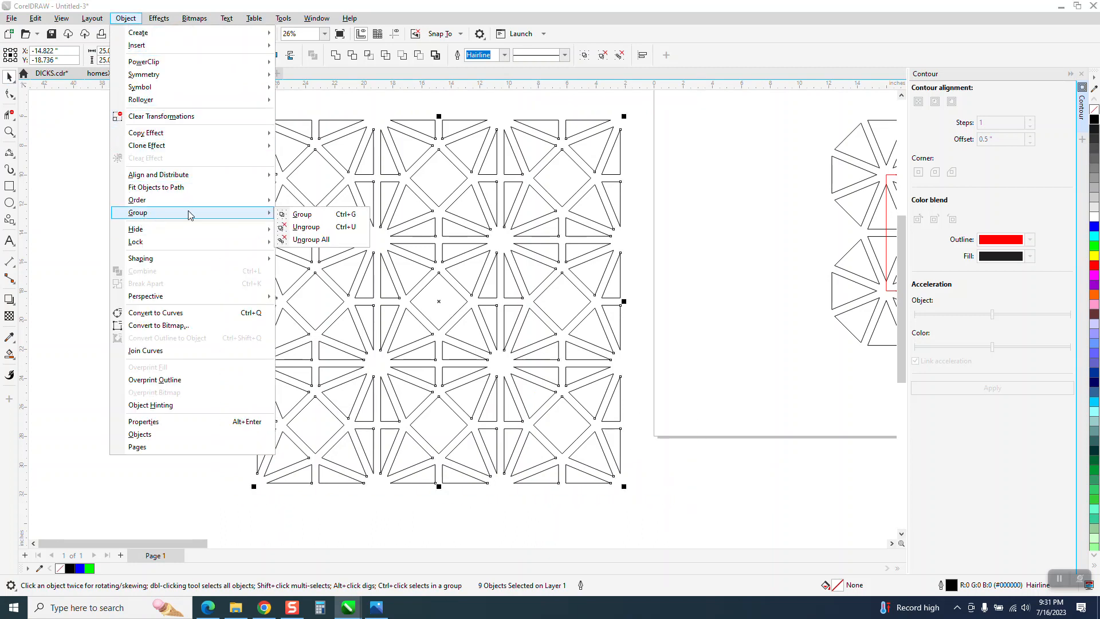
{"action": "left_click", "coordinate": [303, 214]}
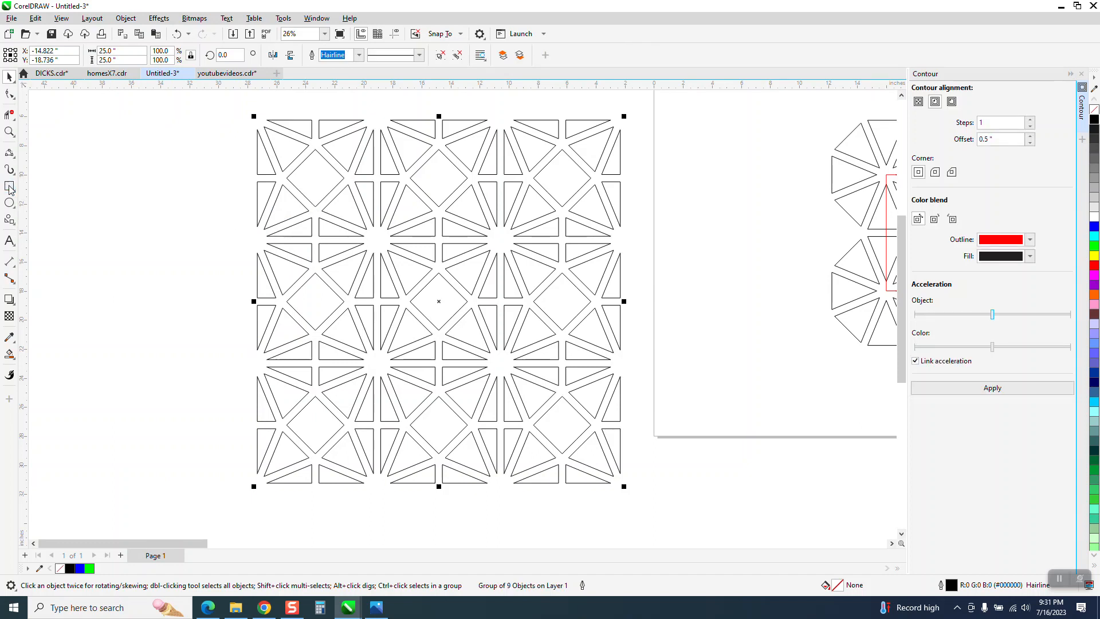
Frame the grouped tiles with a 25-inch square and apply a one-step 0.5-inch outside contour to it.
{"action": "double_click", "coordinate": [9, 187]}
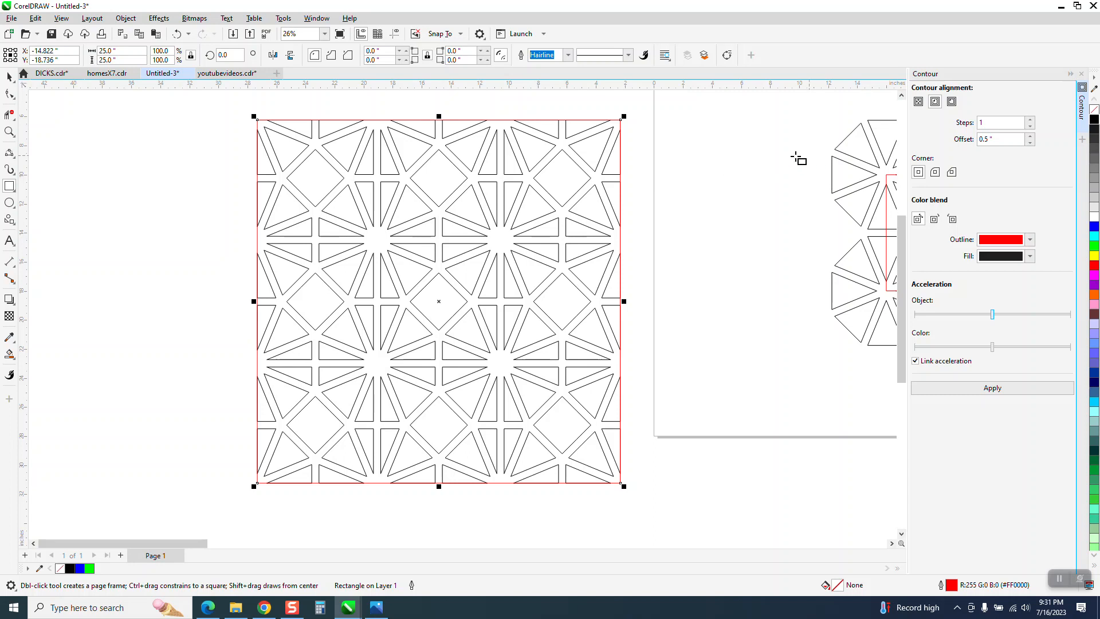
{"action": "left_click", "coordinate": [952, 105]}
{"action": "left_click", "coordinate": [996, 388]}
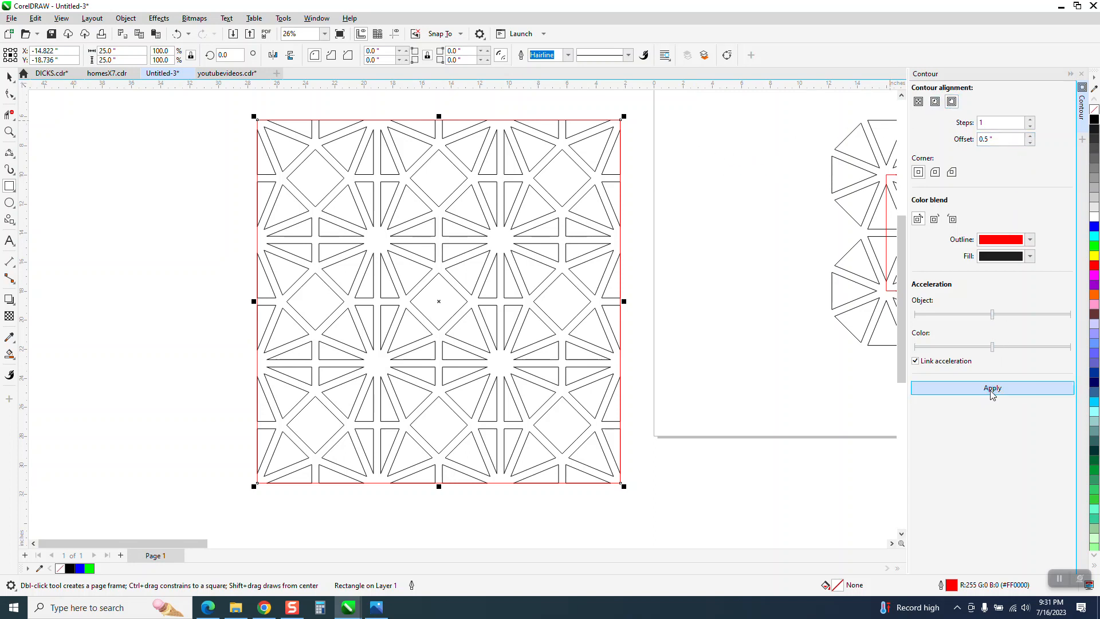
{"action": "left_click", "coordinate": [7, 78]}
{"action": "left_click", "coordinate": [302, 119]}
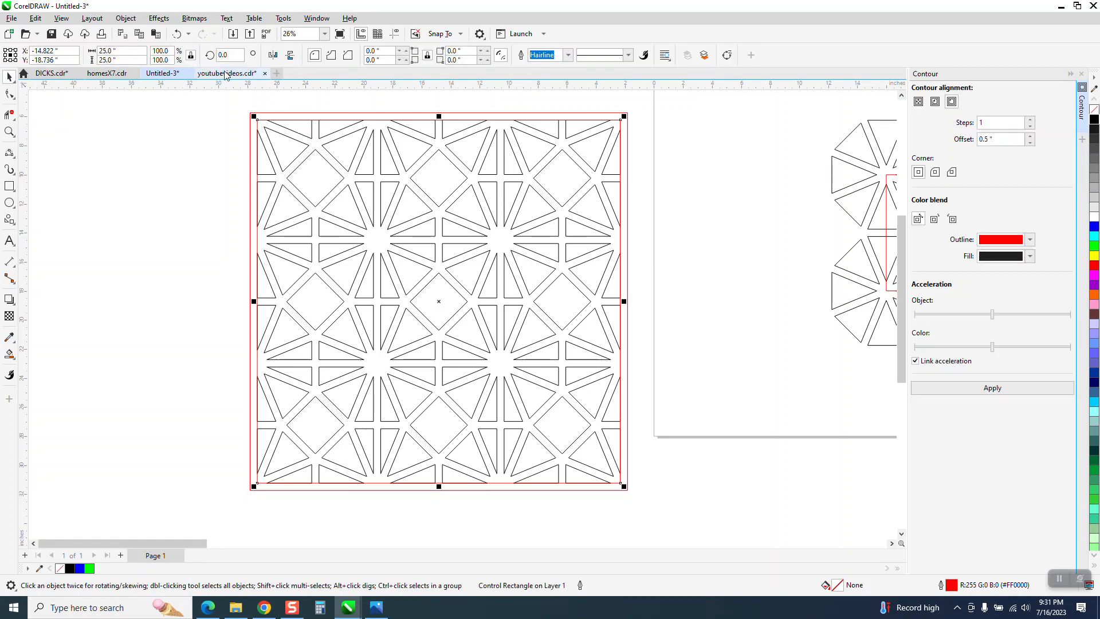
{"action": "left_click", "coordinate": [126, 18]}
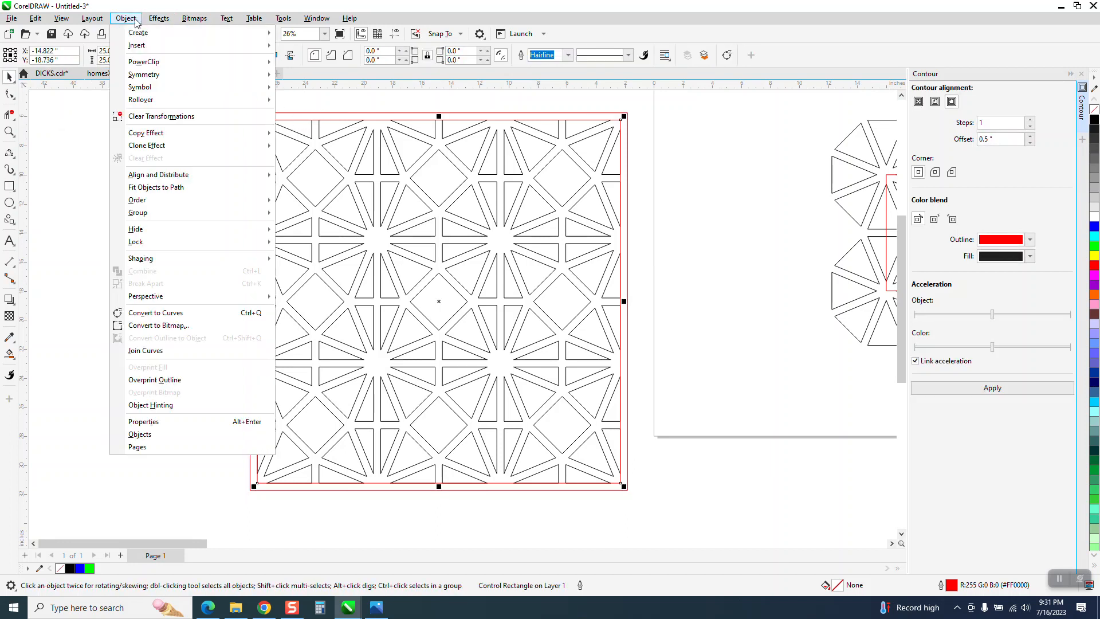
{"action": "left_click", "coordinate": [71, 134]}
Break the contour apart from its square and delete the inner 25-inch square, keeping the outer frame.
{"action": "scroll", "coordinate": [665, 521], "scroll_direction": "down", "scroll_amount": 1}
{"action": "key", "text": "ctrl+a"}
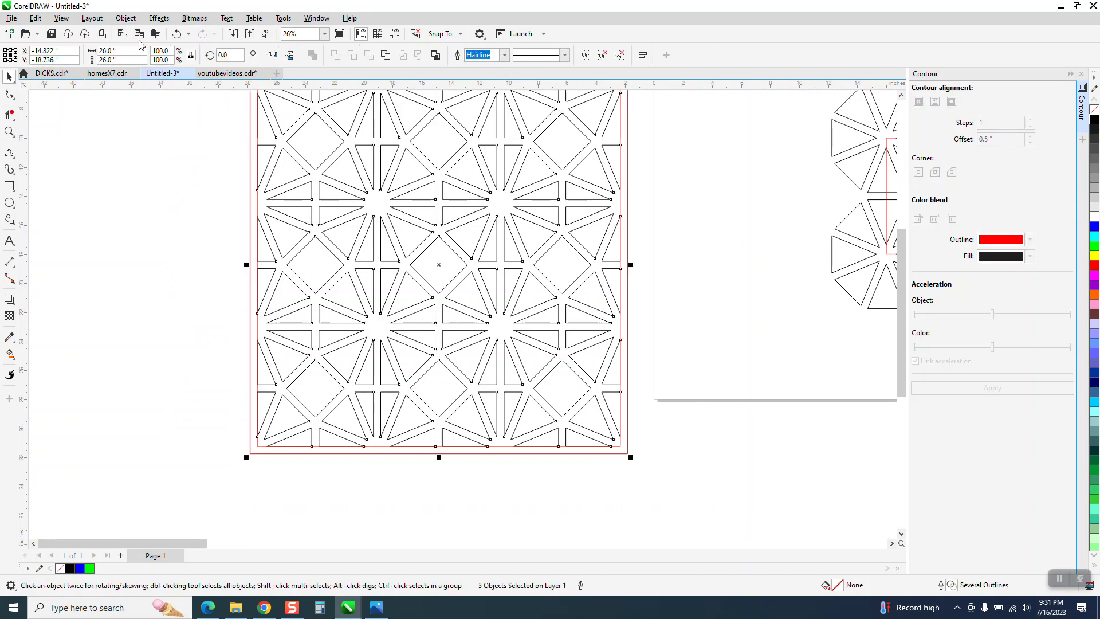
{"action": "left_click", "coordinate": [125, 18]}
{"action": "left_click", "coordinate": [173, 283]}
{"action": "left_click", "coordinate": [226, 183]}
{"action": "scroll", "coordinate": [289, 247], "scroll_direction": "down", "scroll_amount": 1}
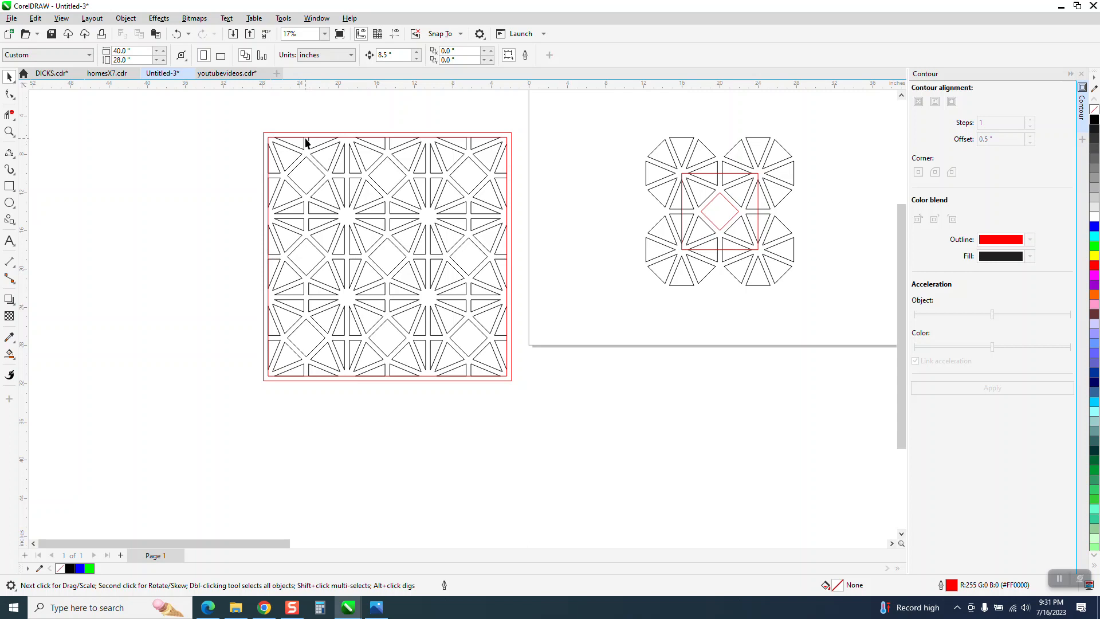
{"action": "left_click", "coordinate": [305, 143]}
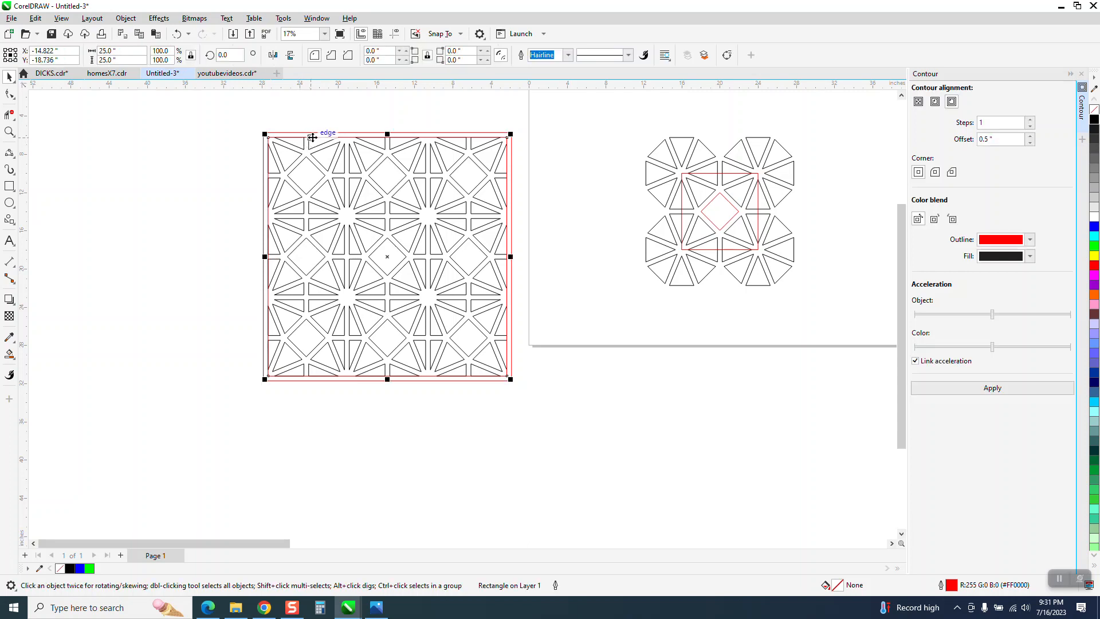
{"action": "left_click", "coordinate": [360, 150]}
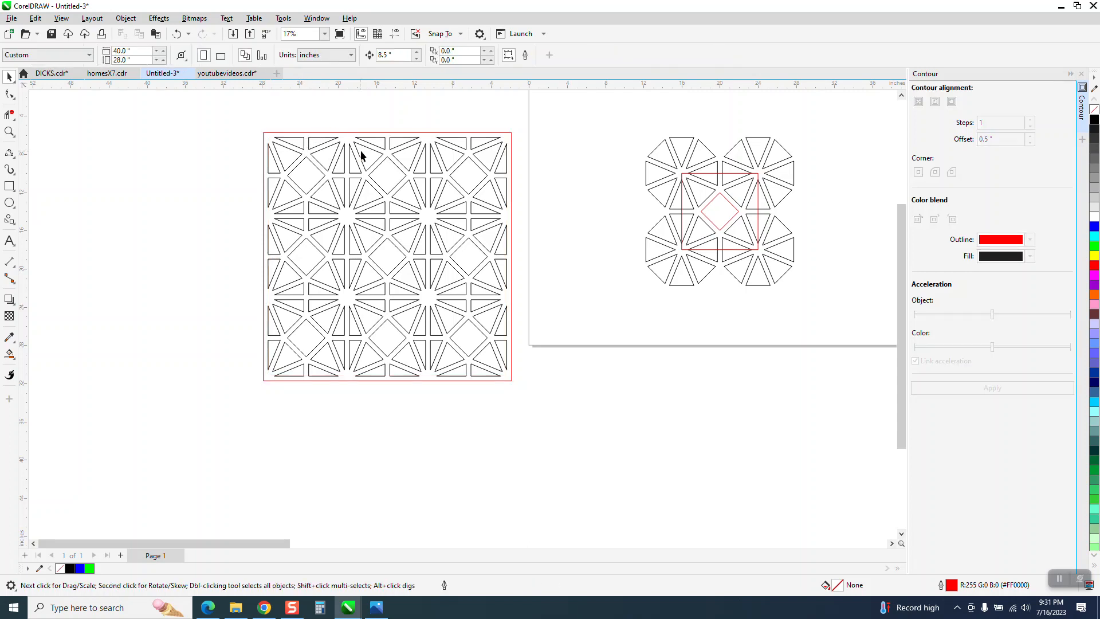
Fill the lattice between the tile shapes and the outer frame with blue using Smart Fill.
{"action": "left_click", "coordinate": [9, 354]}
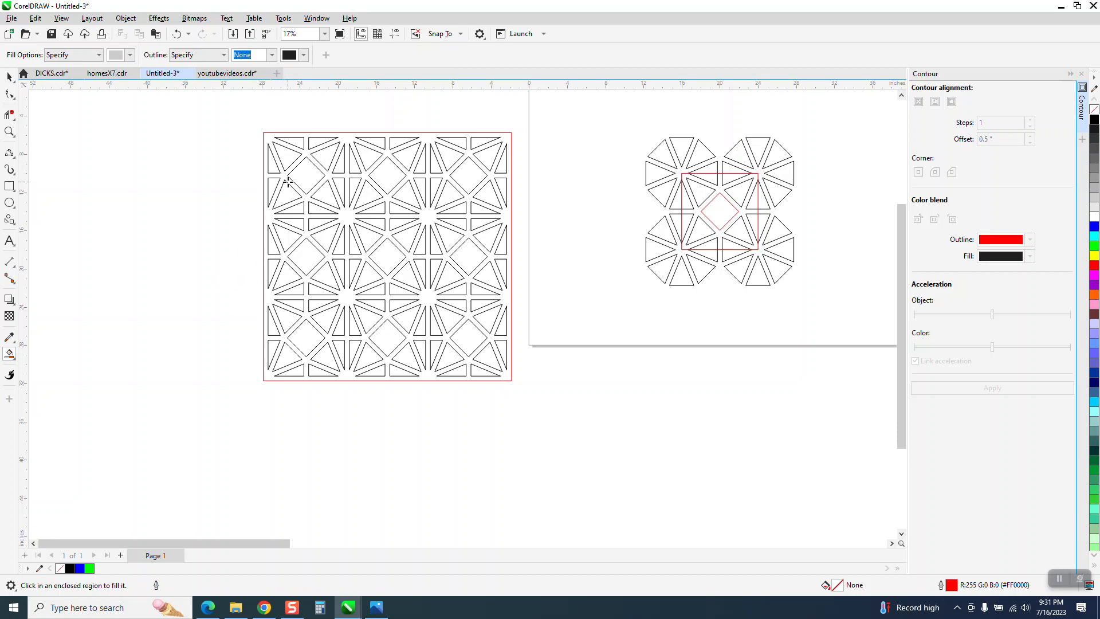
{"action": "left_click", "coordinate": [130, 55]}
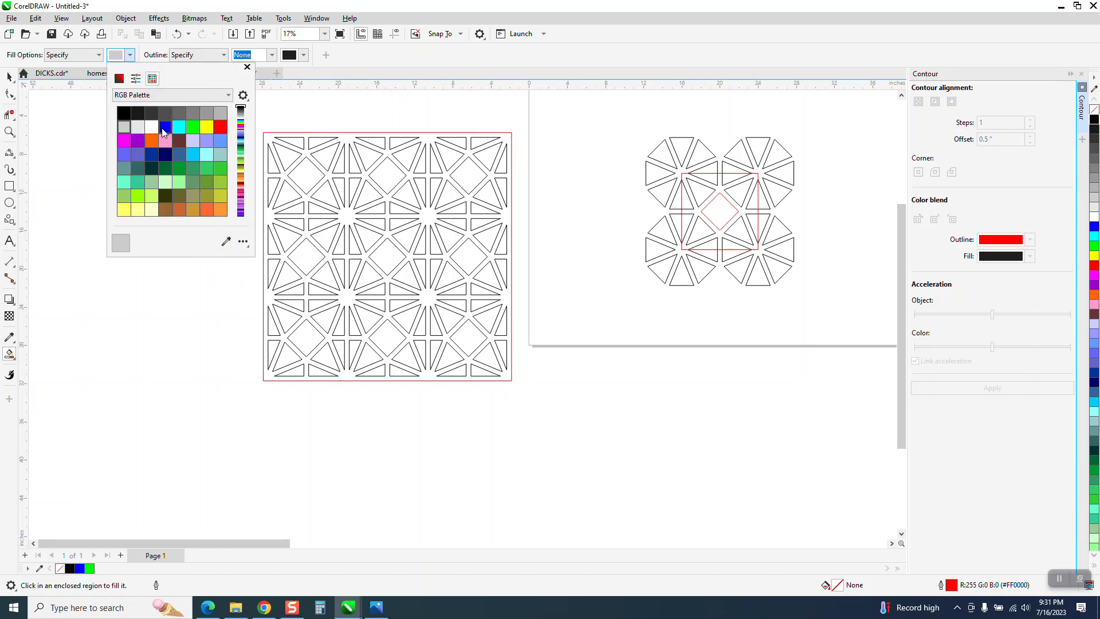
{"action": "left_click", "coordinate": [164, 127]}
{"action": "left_click", "coordinate": [268, 137]}
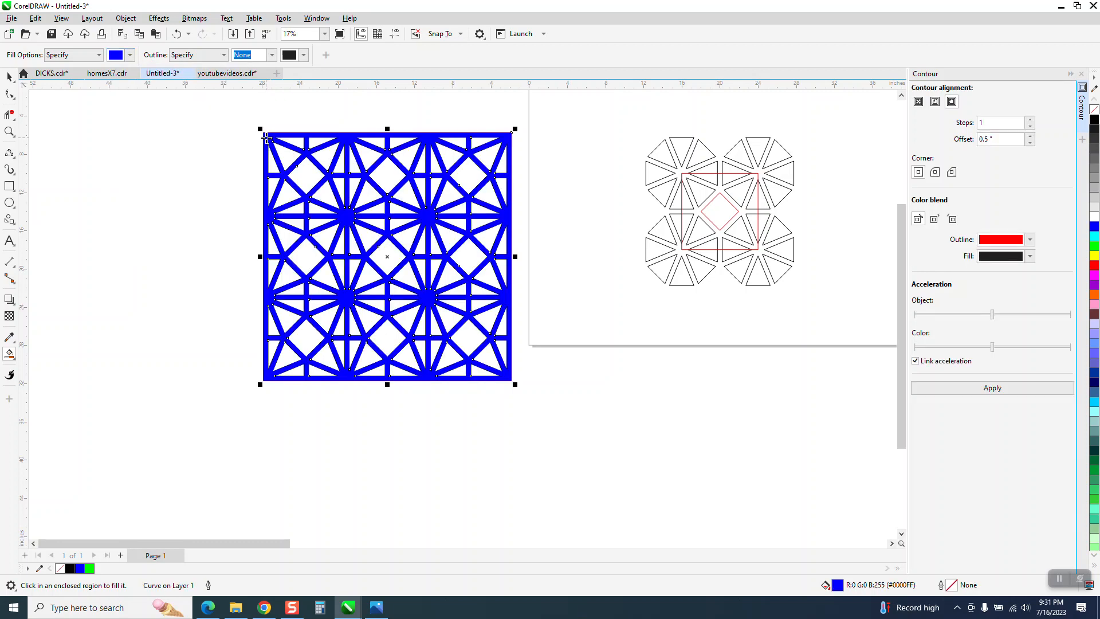
{"action": "left_click", "coordinate": [9, 114]}
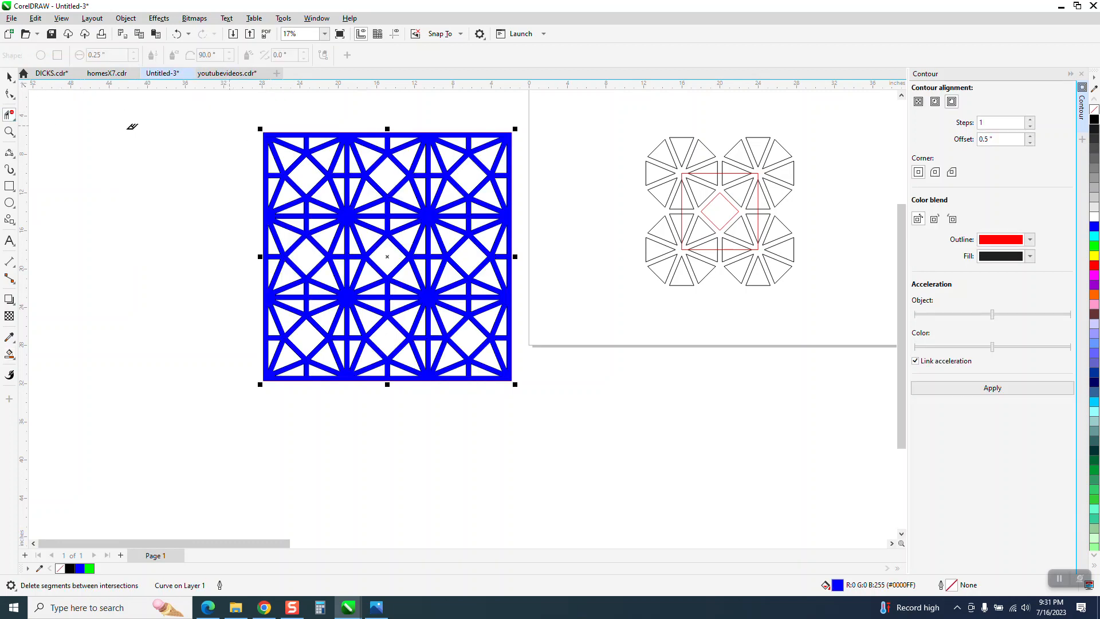
{"action": "left_click", "coordinate": [9, 131]}
{"action": "left_click_drag", "start_coordinate": [246, 123], "coordinate": [533, 395]}
{"action": "left_click", "coordinate": [9, 76]}
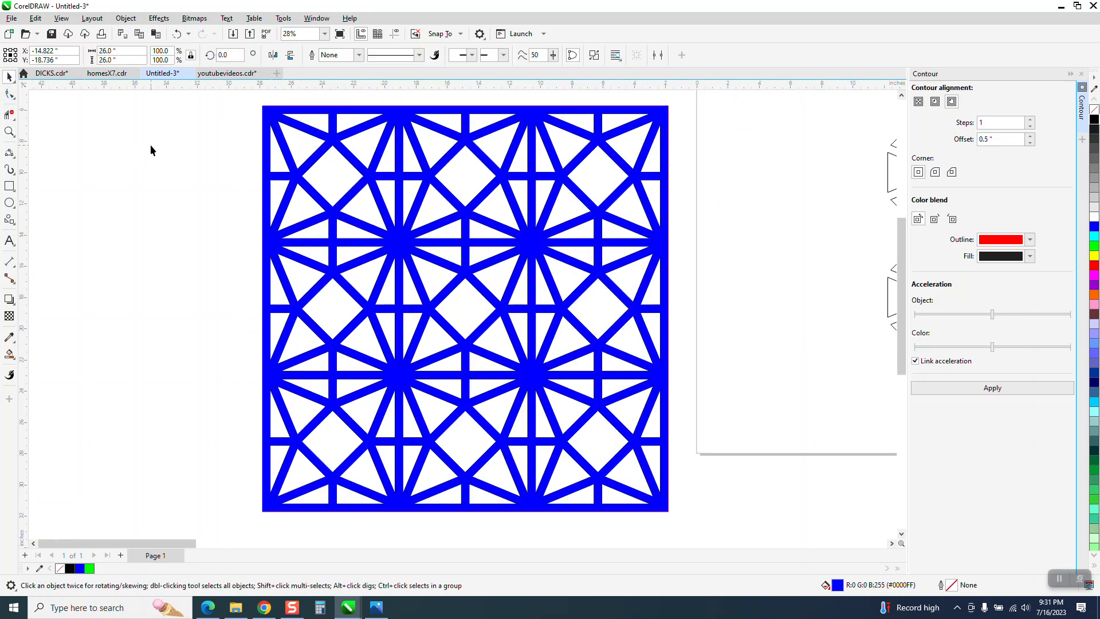
{"action": "left_click", "coordinate": [207, 156]}
{"action": "scroll", "coordinate": [404, 196], "scroll_direction": "down", "scroll_amount": 3}
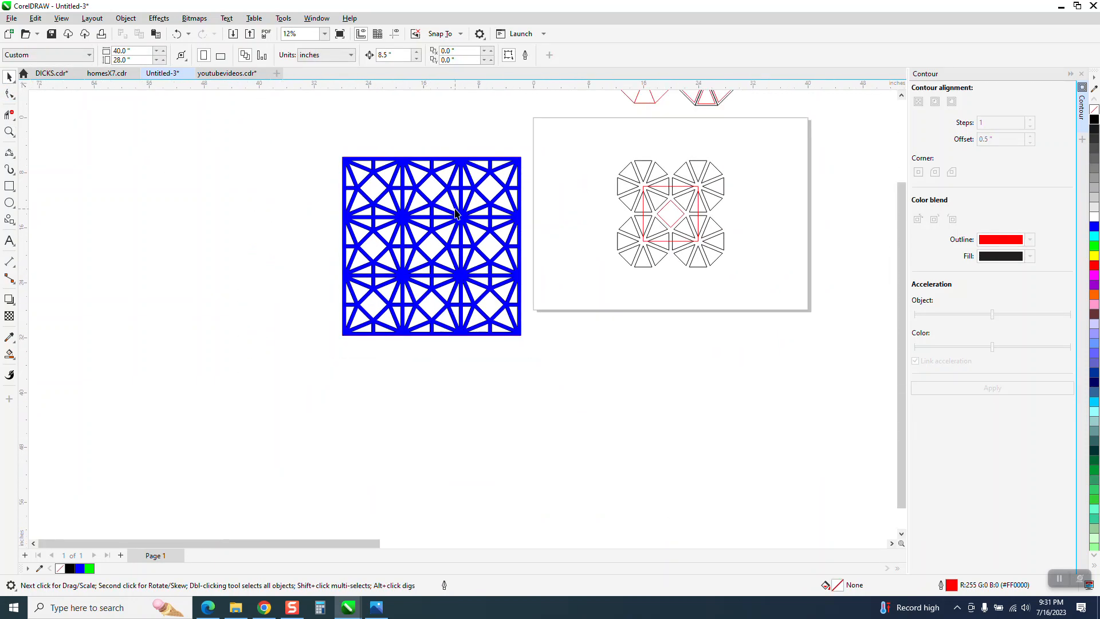
Move the red 8-inch square over the four octagons 8.5 inches to the right.
{"action": "left_click", "coordinate": [9, 132]}
{"action": "left_click_drag", "start_coordinate": [590, 143], "coordinate": [815, 337]}
{"action": "left_click", "coordinate": [15, 79]}
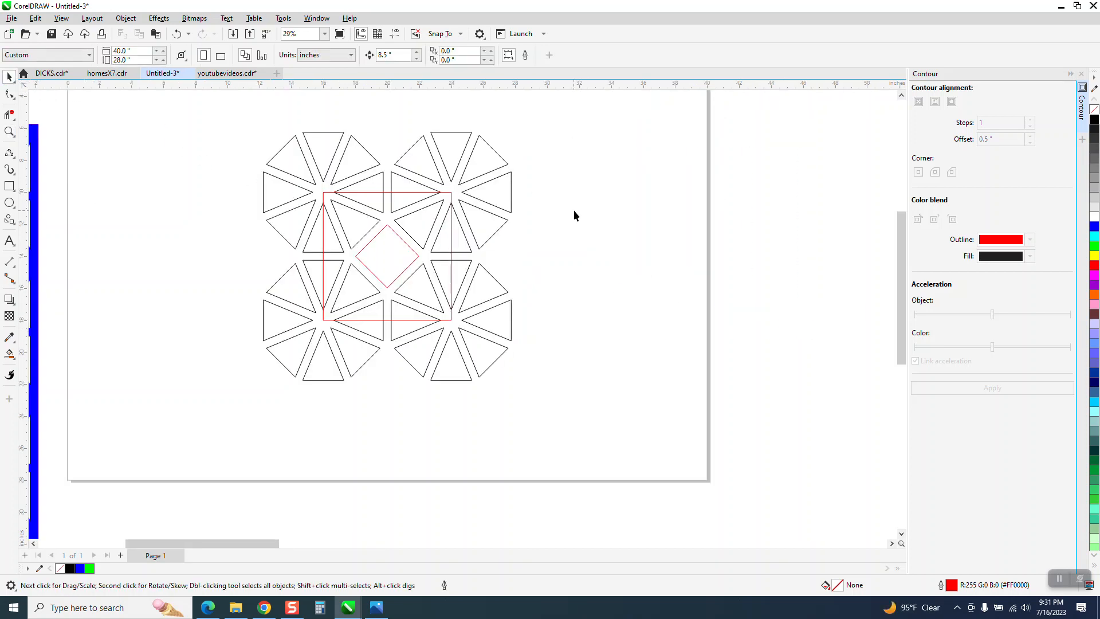
{"action": "left_click", "coordinate": [408, 251]}
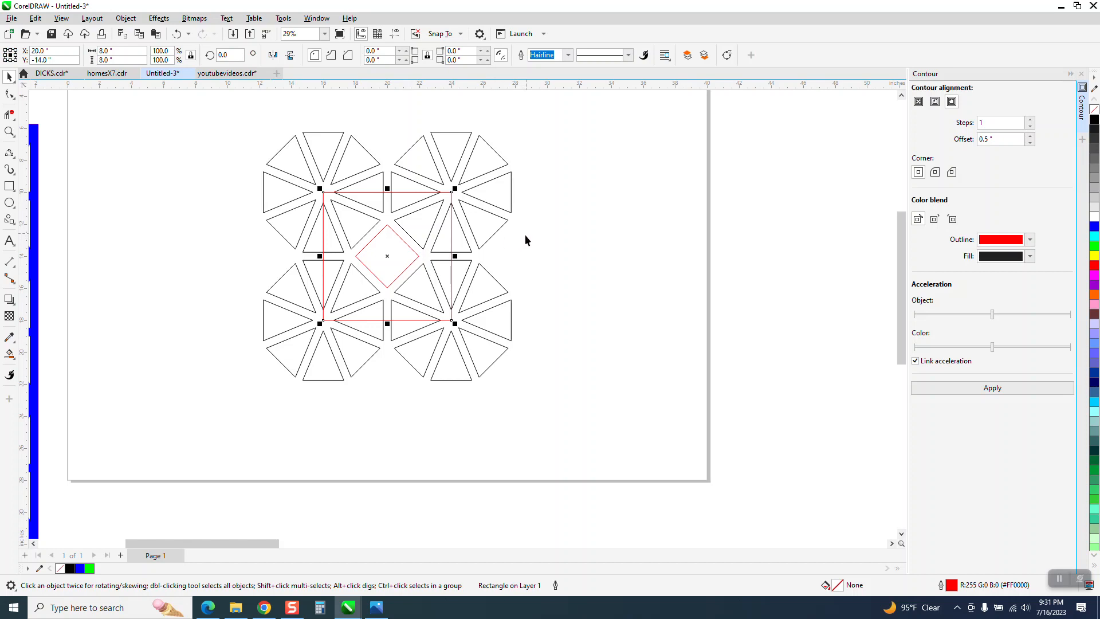
{"action": "key", "text": "Right"}
Ungroup the octagons and central diamond, and delete the diamond.
{"action": "left_click", "coordinate": [390, 242]}
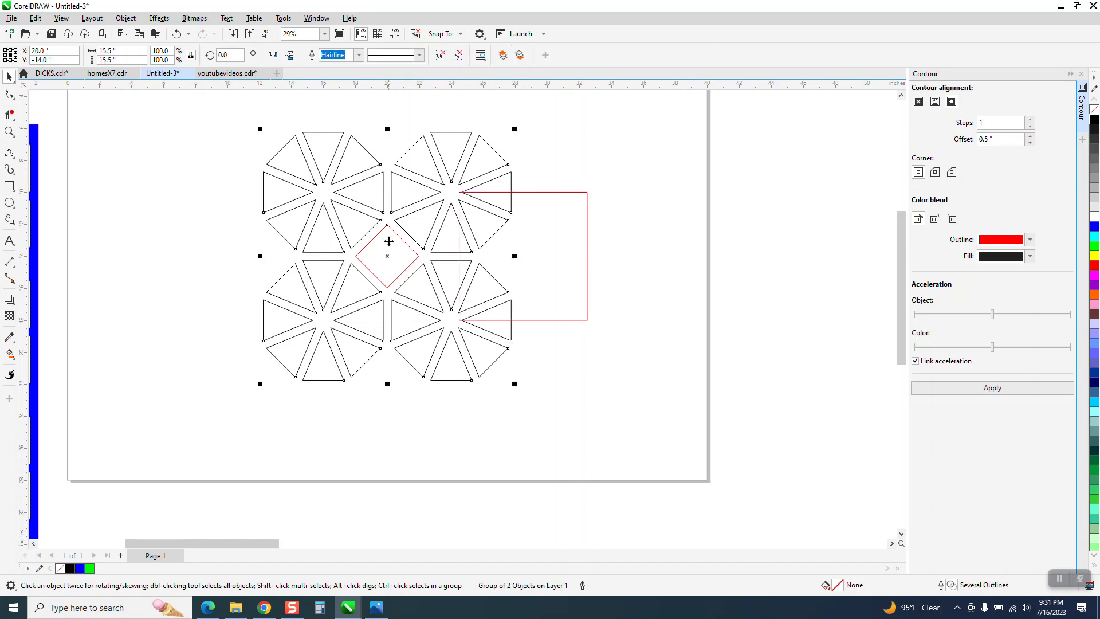
{"action": "left_click", "coordinate": [129, 20]}
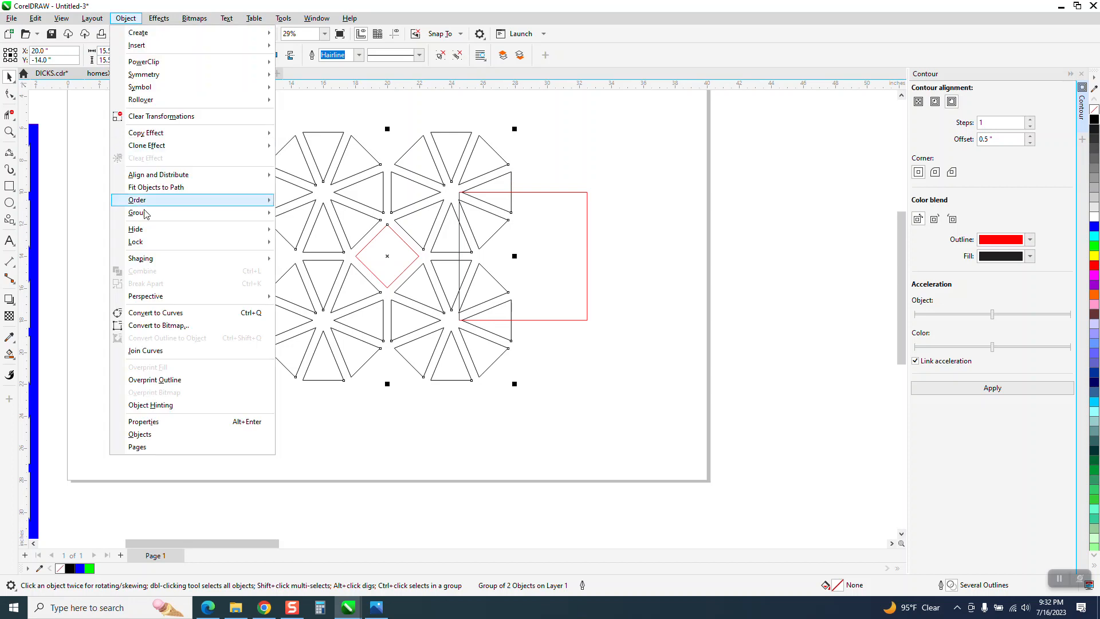
{"action": "mouse_move", "coordinate": [156, 213]}
{"action": "left_click", "coordinate": [300, 228]}
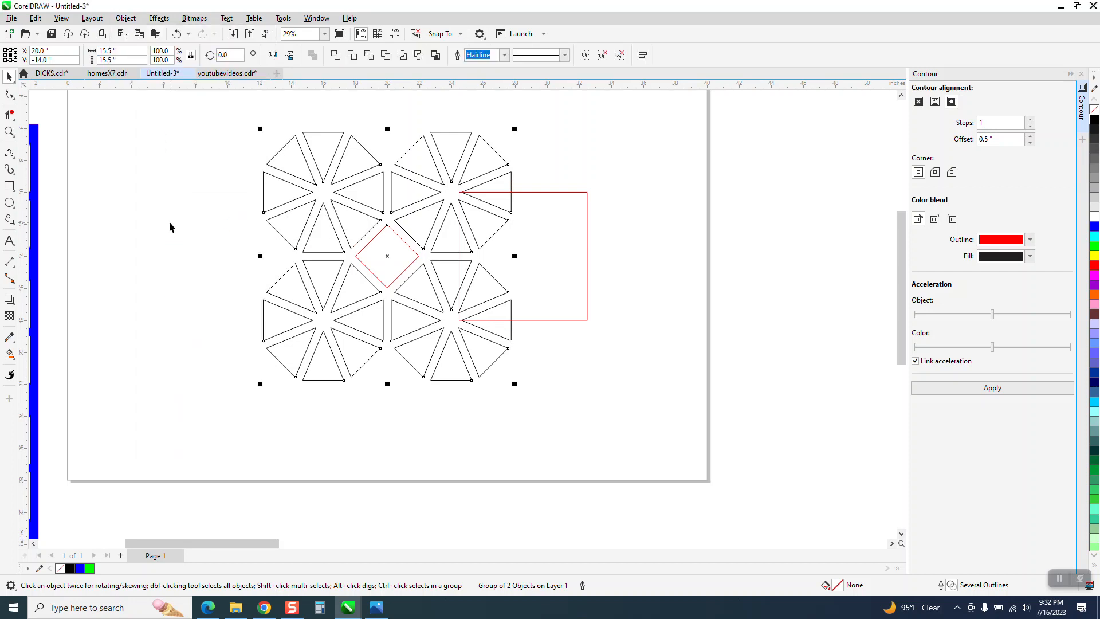
{"action": "left_click", "coordinate": [399, 236]}
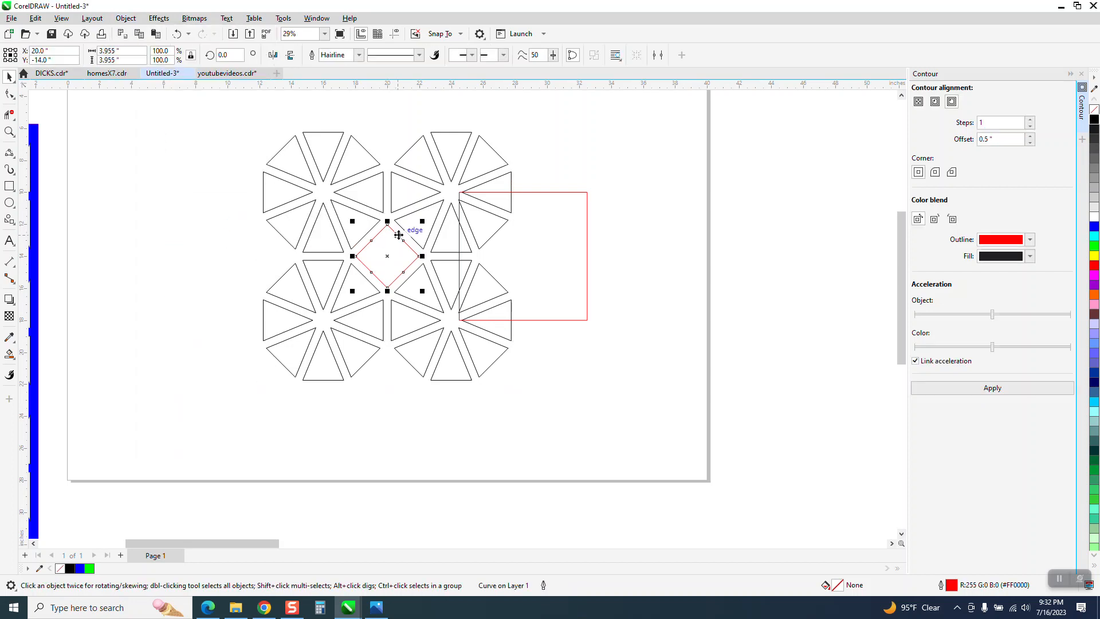
{"action": "key", "text": "Delete"}
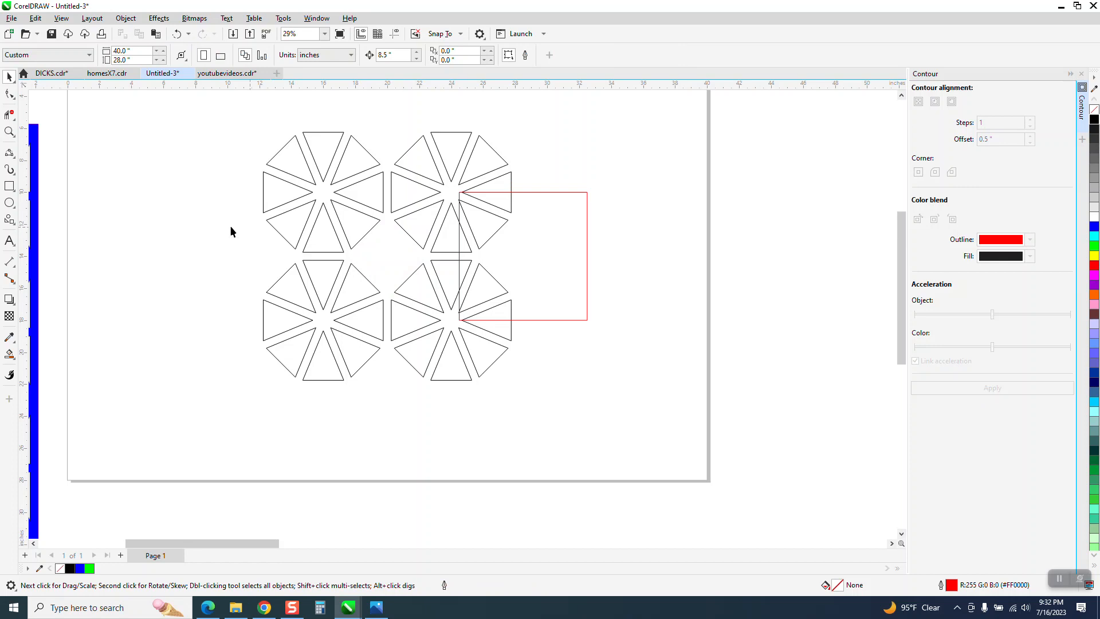
Draw a star about 3.3 by 3.8 inches centred on the page between the octagons and give it five points.
{"action": "left_click", "coordinate": [15, 228]}
{"action": "left_click", "coordinate": [35, 232]}
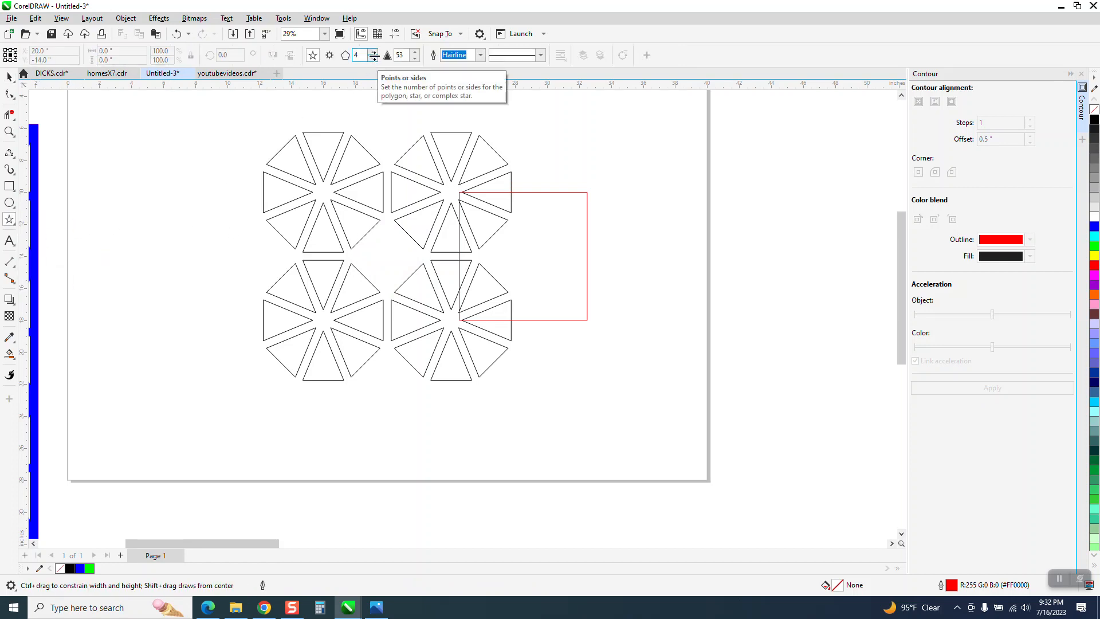
{"action": "left_click_drag", "start_coordinate": [252, 179], "coordinate": [210, 240]}
{"action": "key", "text": "p"}
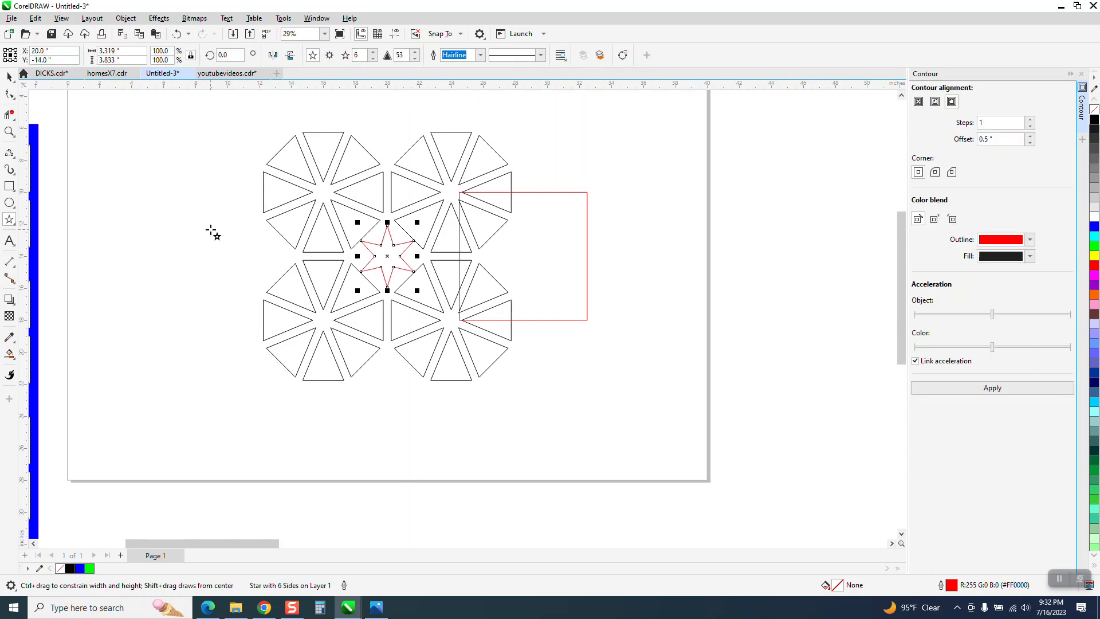
{"action": "left_click", "coordinate": [374, 58]}
{"action": "left_click", "coordinate": [126, 207]}
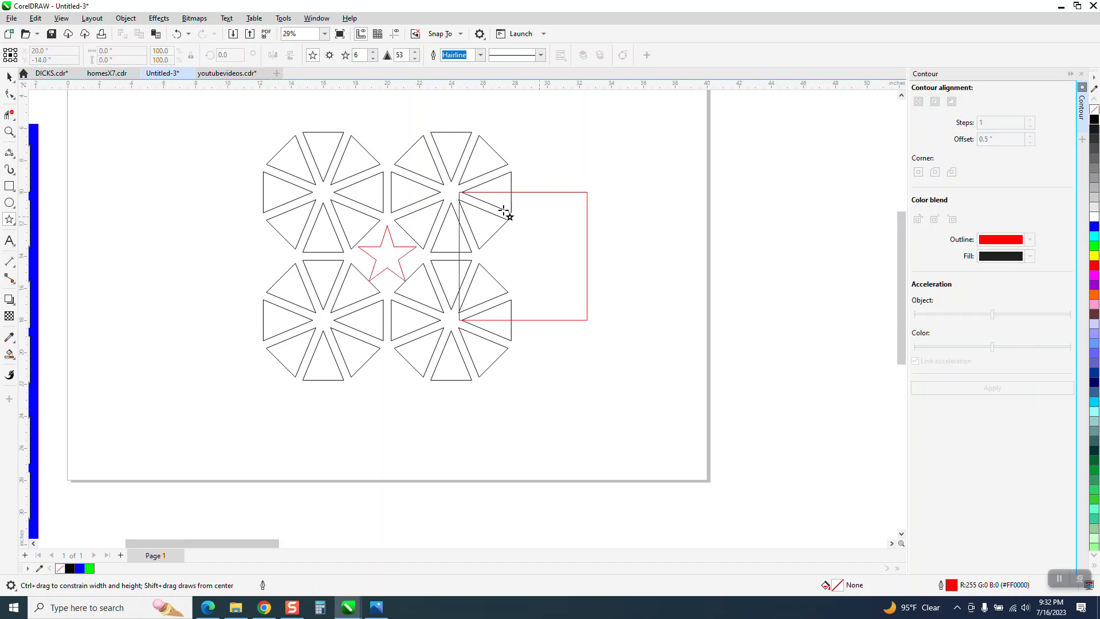
{"action": "left_click", "coordinate": [13, 81]}
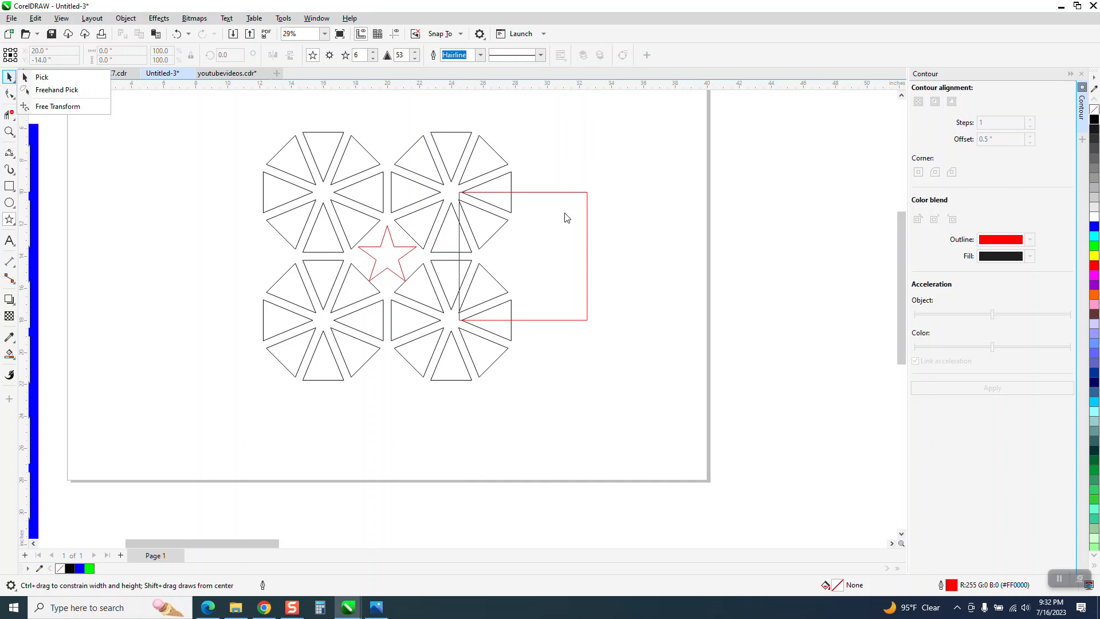
{"action": "left_click_drag", "start_coordinate": [567, 218], "coordinate": [671, 224]}
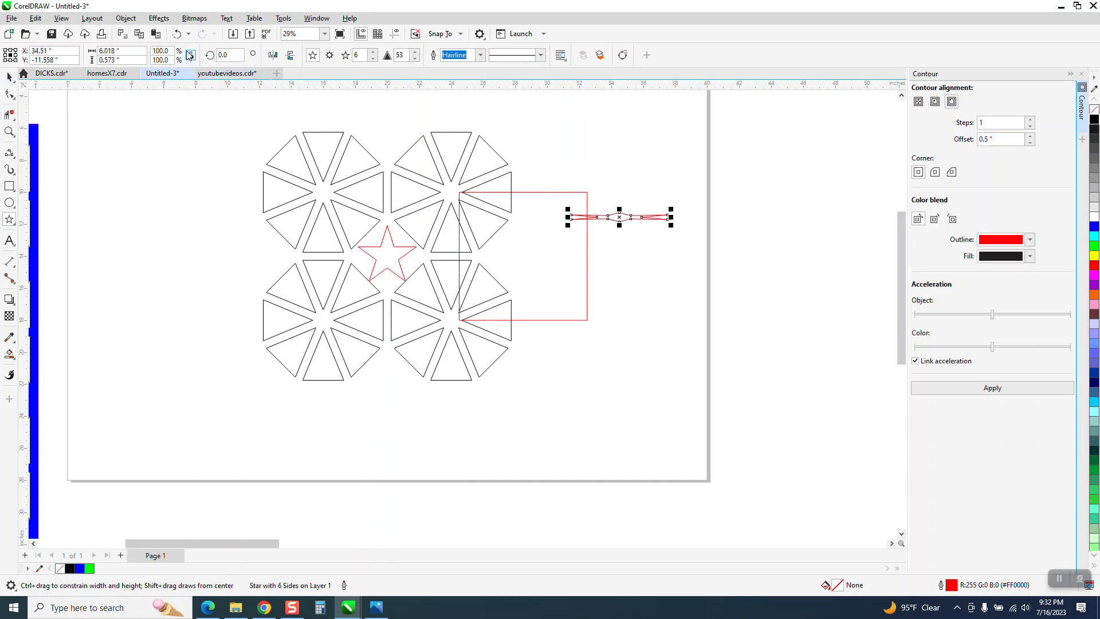
{"action": "left_click", "coordinate": [176, 33]}
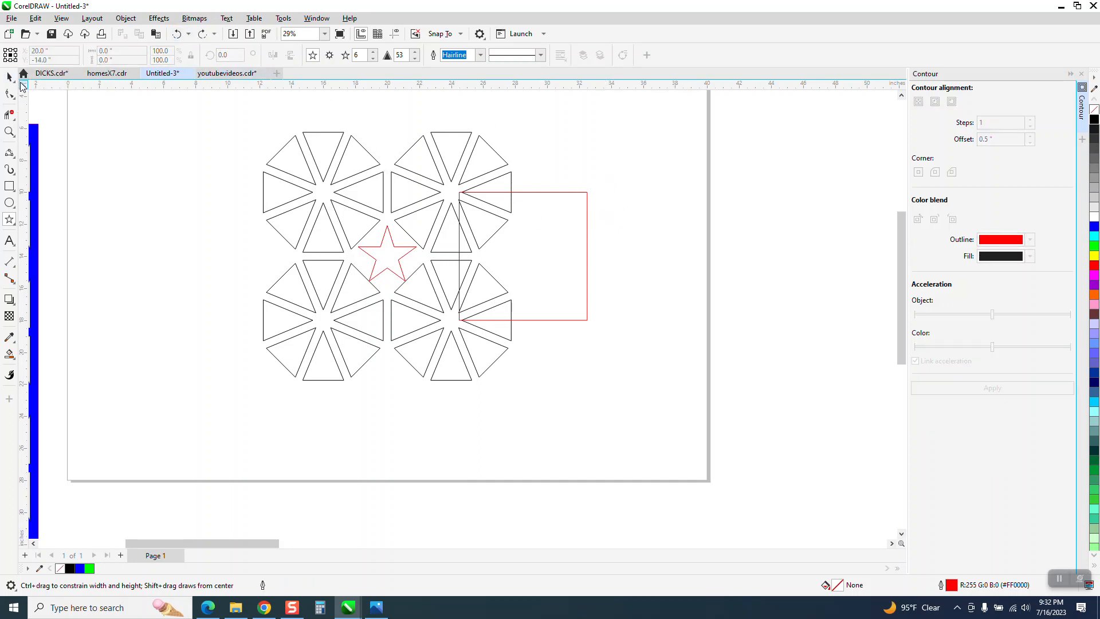
Move the red 8-inch square another 17 inches right, clear of the octagons, to X 45.5 inches.
{"action": "left_click", "coordinate": [12, 96]}
{"action": "left_click", "coordinate": [586, 213]}
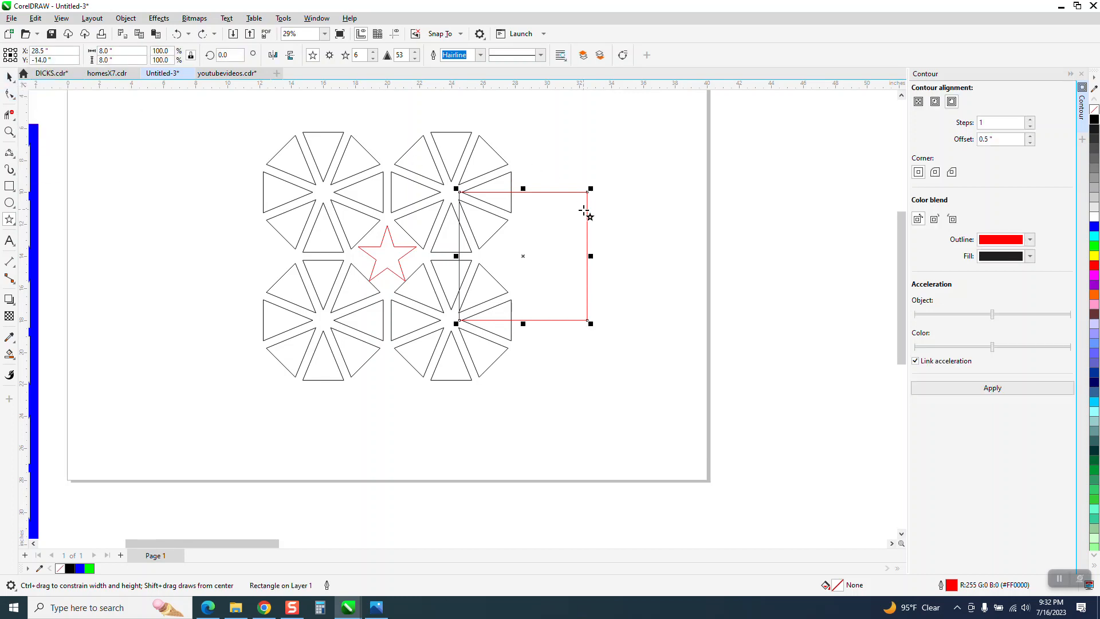
{"action": "key", "text": "space"}
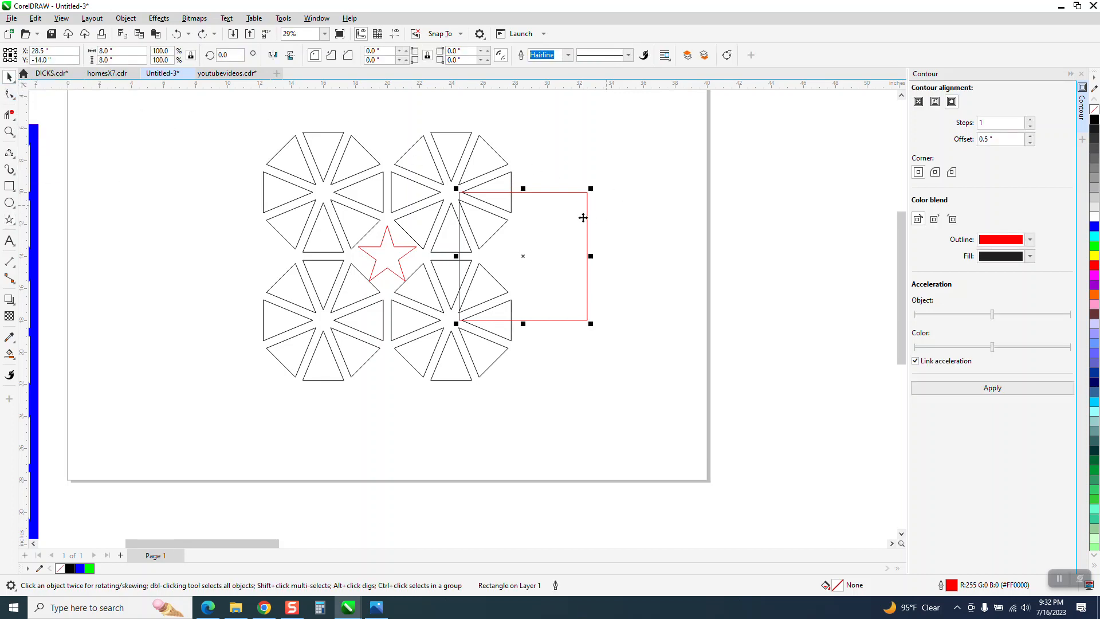
{"action": "key", "text": "Right"}
{"action": "key", "text": "Right"}
Group the four wedge octagons together with the central star.
{"action": "left_click_drag", "start_coordinate": [236, 133], "coordinate": [235, 133]}
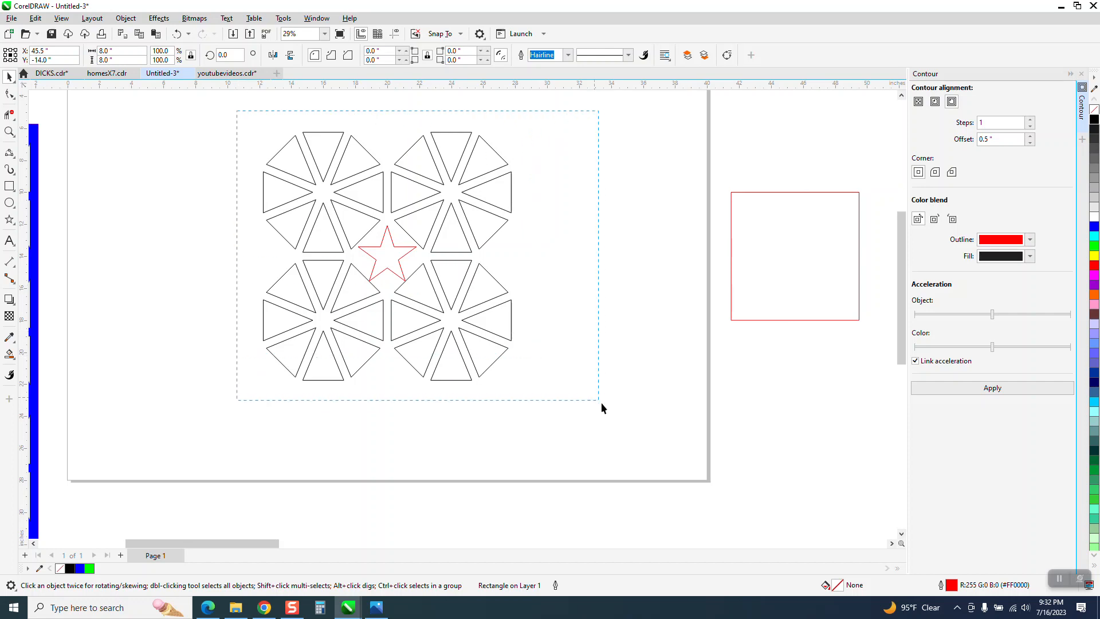
{"action": "left_click_drag", "start_coordinate": [602, 407], "coordinate": [601, 407]}
{"action": "key", "text": "ctrl+g"}
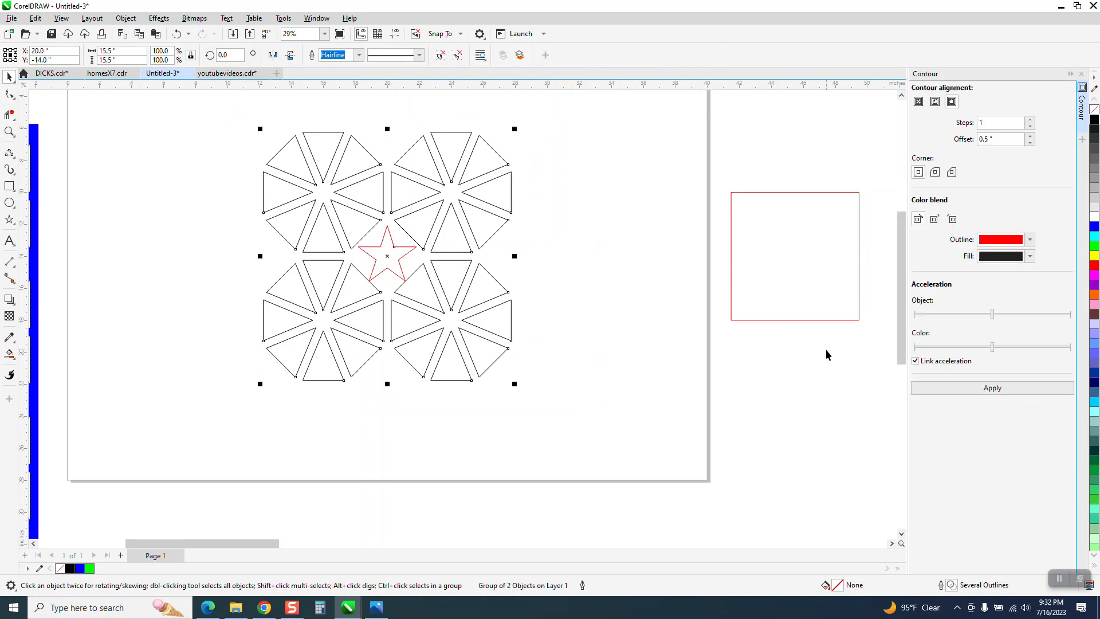
Move the 8-inch square 25.5 inches left so it is centred over the star at X 20 inches.
{"action": "left_click", "coordinate": [787, 296]}
{"action": "key", "text": "Left"}
{"action": "key", "text": "Left"}
{"action": "key", "text": "Left"}
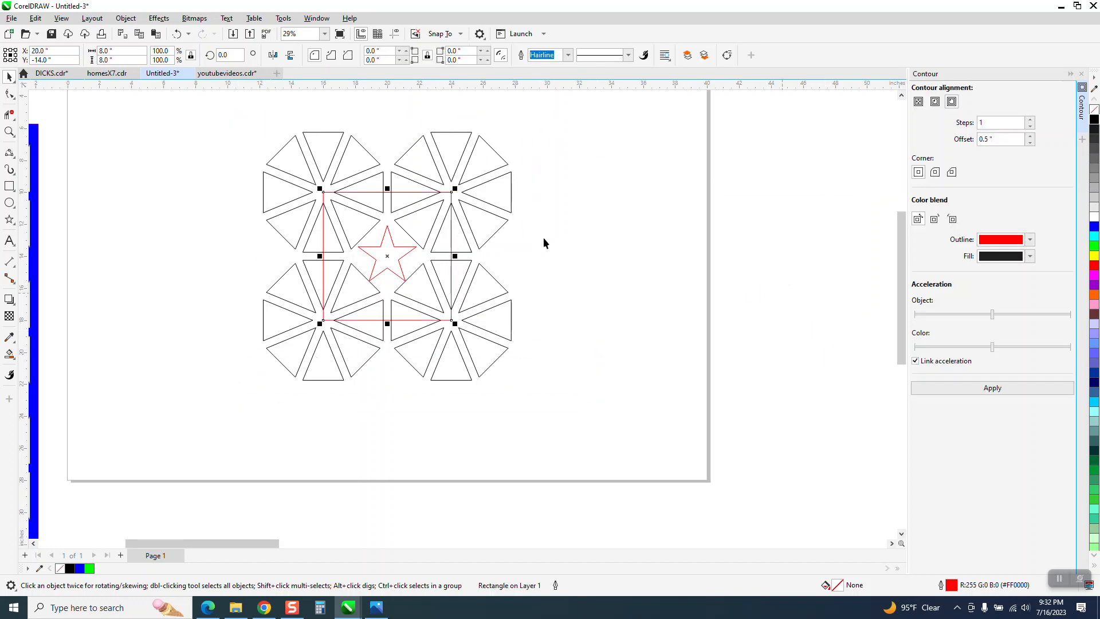
Intersect the octagon-and-star group with the 8-inch square and place the resulting tile 17 inches to the right, at X 37 inches.
{"action": "left_click_drag", "start_coordinate": [226, 118], "coordinate": [525, 419]}
{"action": "left_click", "coordinate": [369, 55]}
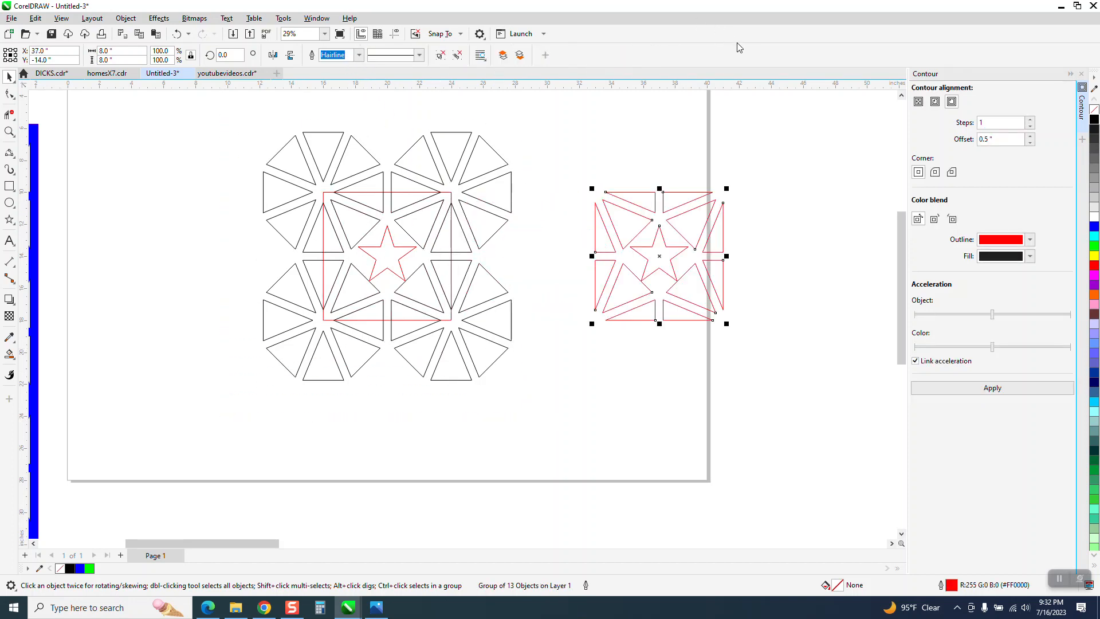
{"action": "left_click", "coordinate": [592, 147]}
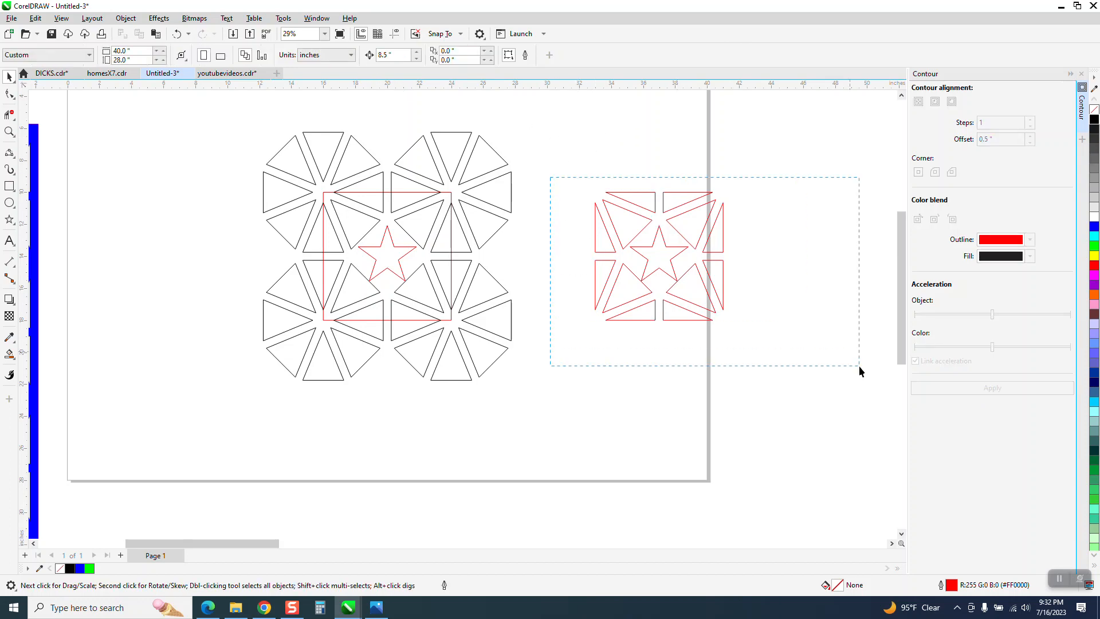
Duplicate the star tile twice to the right at 8.5-inch spacing to form a row of three.
{"action": "left_click_drag", "start_coordinate": [859, 365], "coordinate": [859, 367]}
{"action": "key", "text": "ctrl+d"}
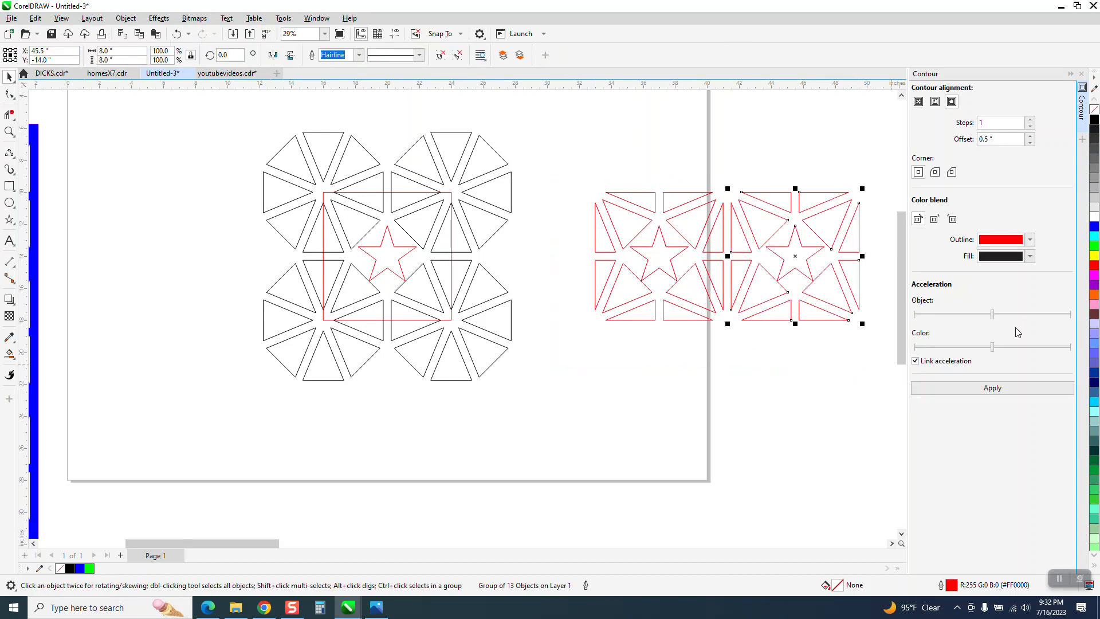
{"action": "scroll", "coordinate": [864, 314], "scroll_direction": "down", "scroll_amount": 1}
{"action": "key", "text": "ctrl+d"}
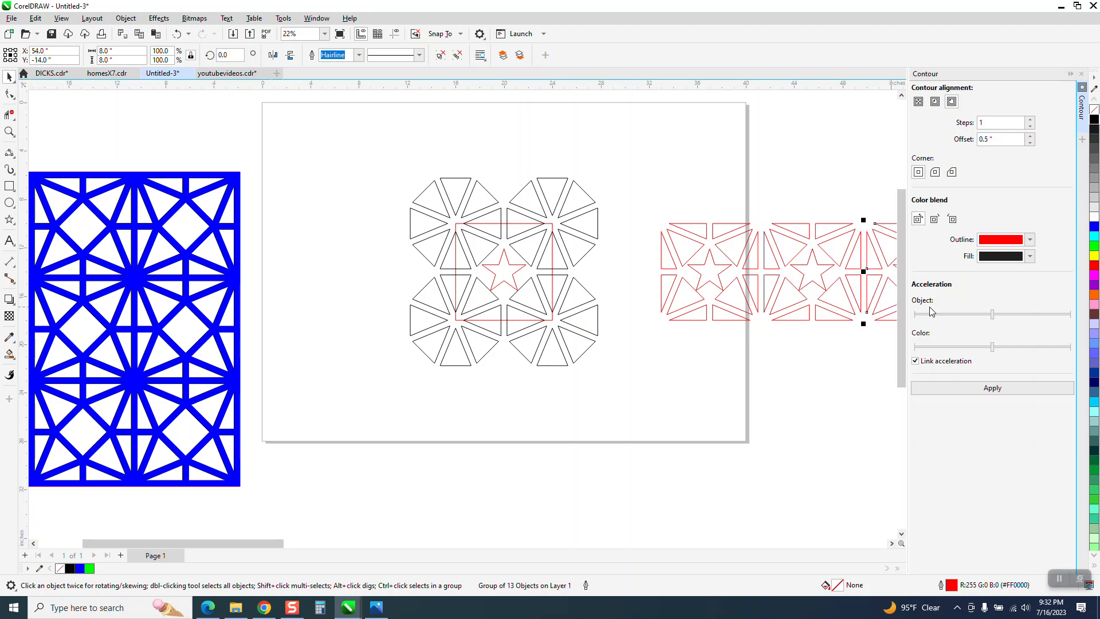
{"action": "scroll", "coordinate": [802, 298], "scroll_direction": "down", "scroll_amount": 2}
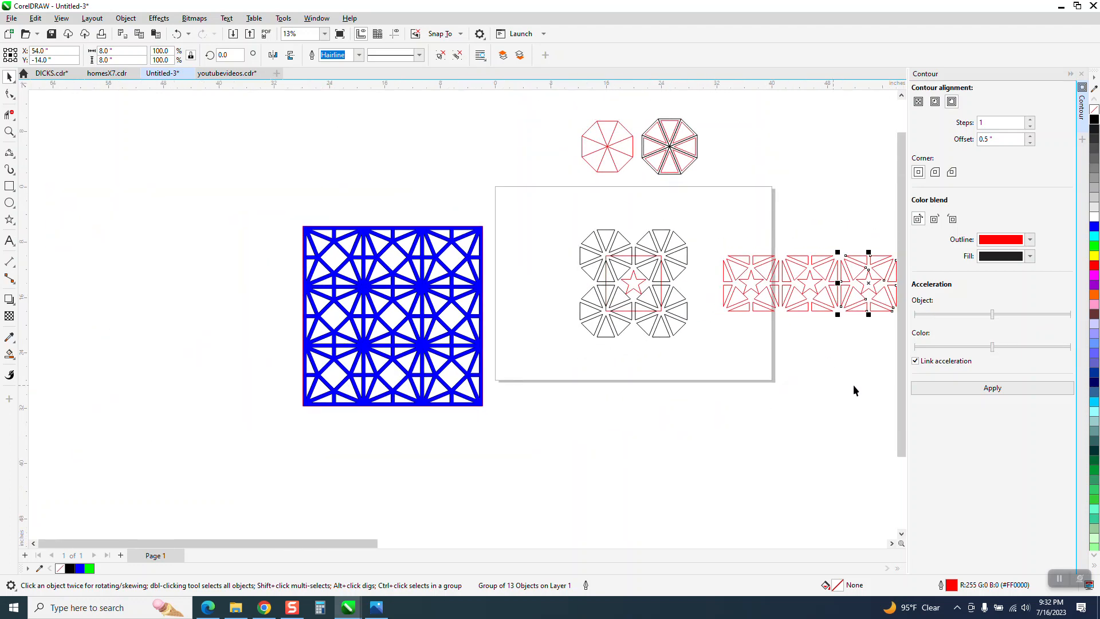
Duplicate the row of three star tiles twice downward at 8.5-inch spacing to form a three-by-three grid.
{"action": "left_click", "coordinate": [1090, 81]}
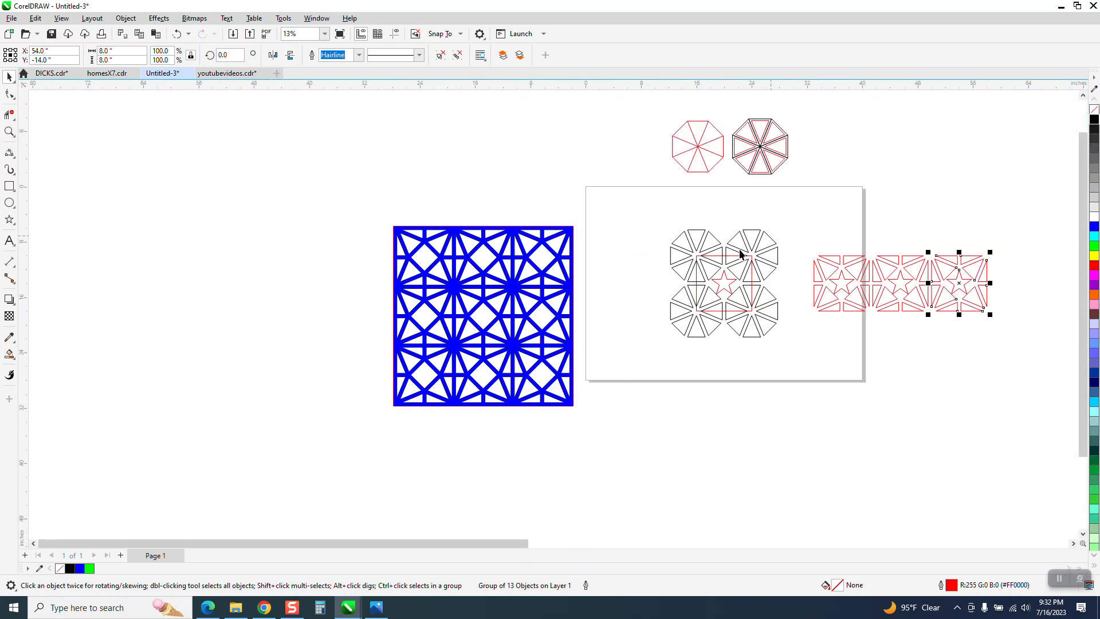
{"action": "left_click_drag", "start_coordinate": [795, 231], "coordinate": [1055, 350]}
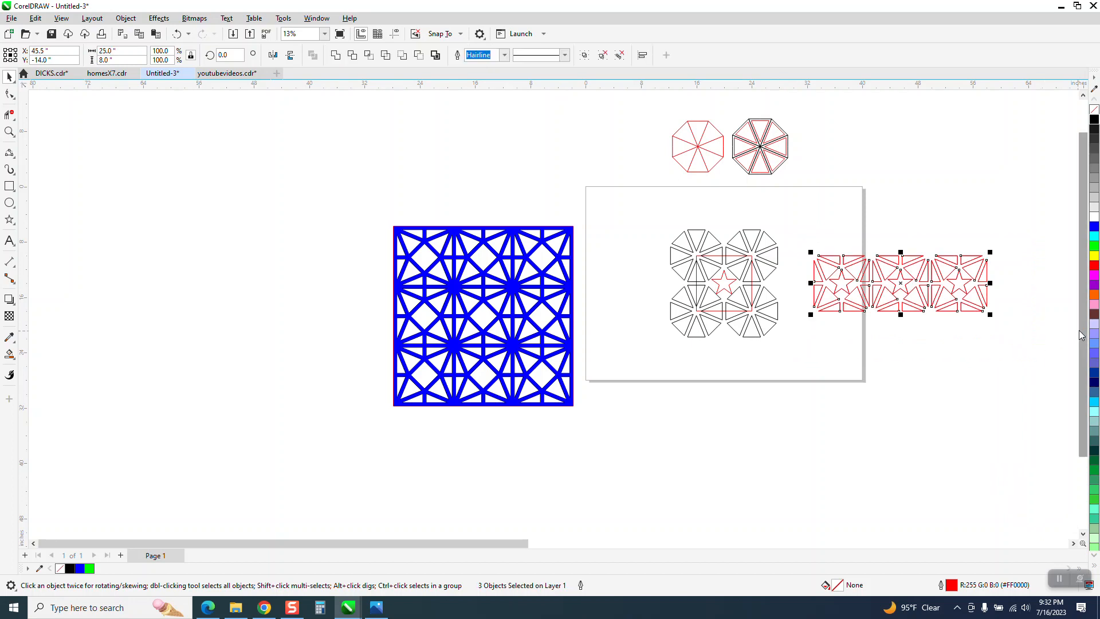
{"action": "key", "text": "ctrl+d"}
{"action": "key", "text": "ctrl+d"}
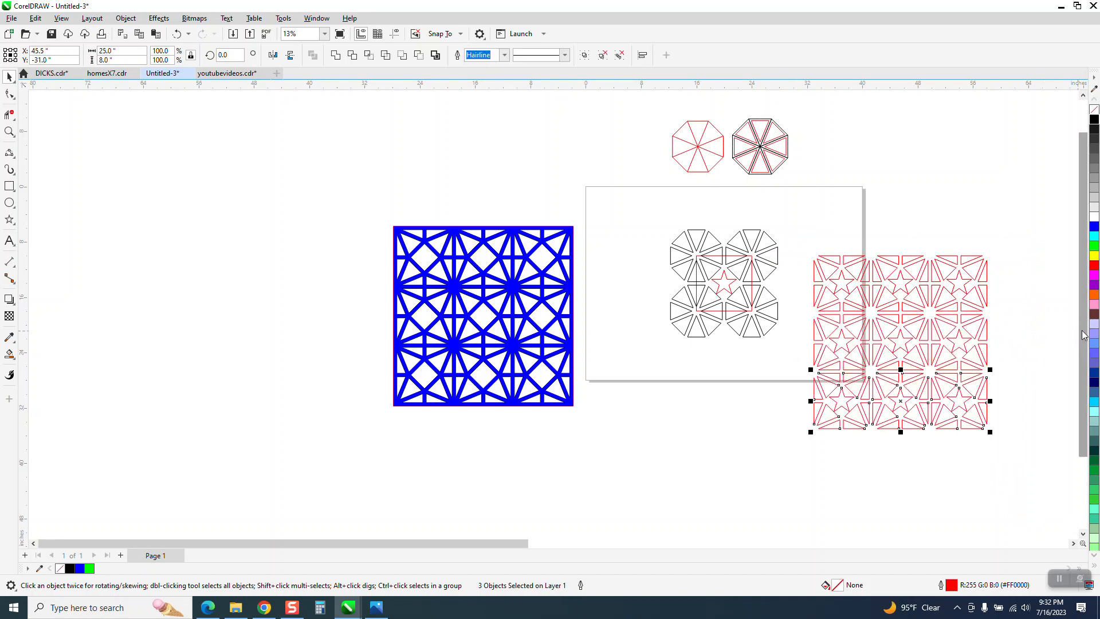
Group the nine star tiles of the three-by-three grid.
{"action": "left_click", "coordinate": [9, 131]}
{"action": "left_click_drag", "start_coordinate": [1048, 450], "coordinate": [1080, 476]}
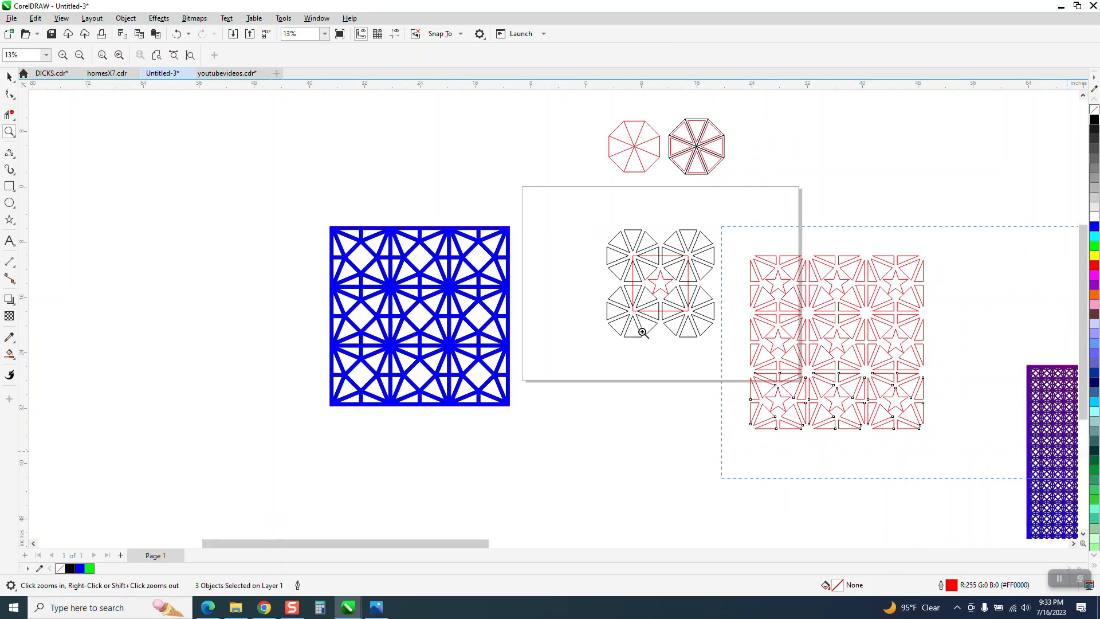
{"action": "left_click", "coordinate": [10, 78]}
{"action": "left_click_drag", "start_coordinate": [261, 123], "coordinate": [604, 459]}
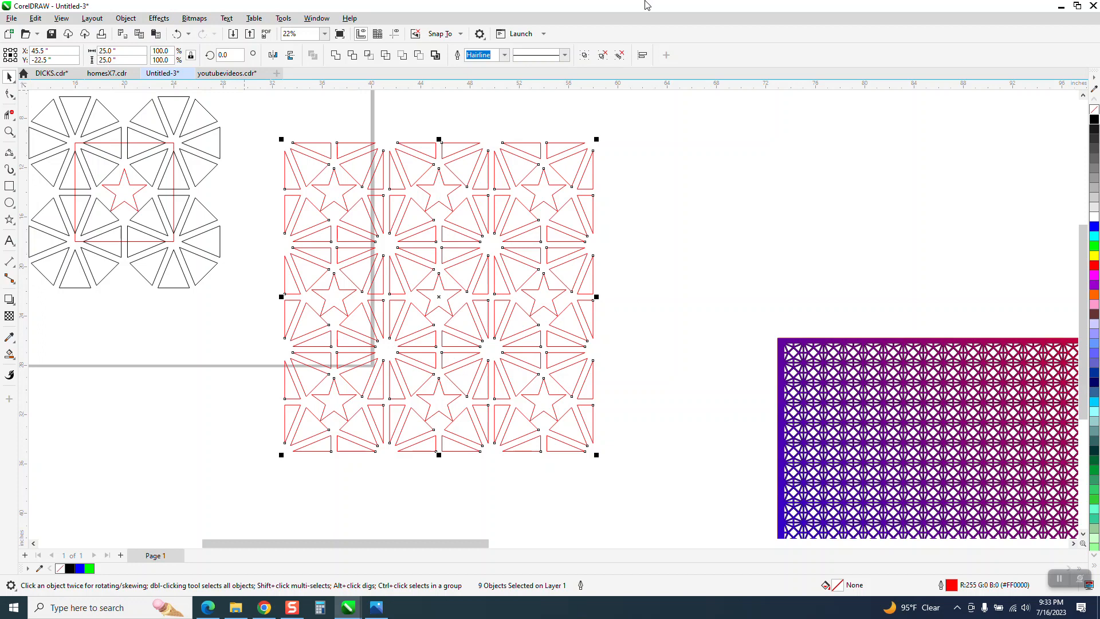
{"action": "key", "text": "ctrl+g"}
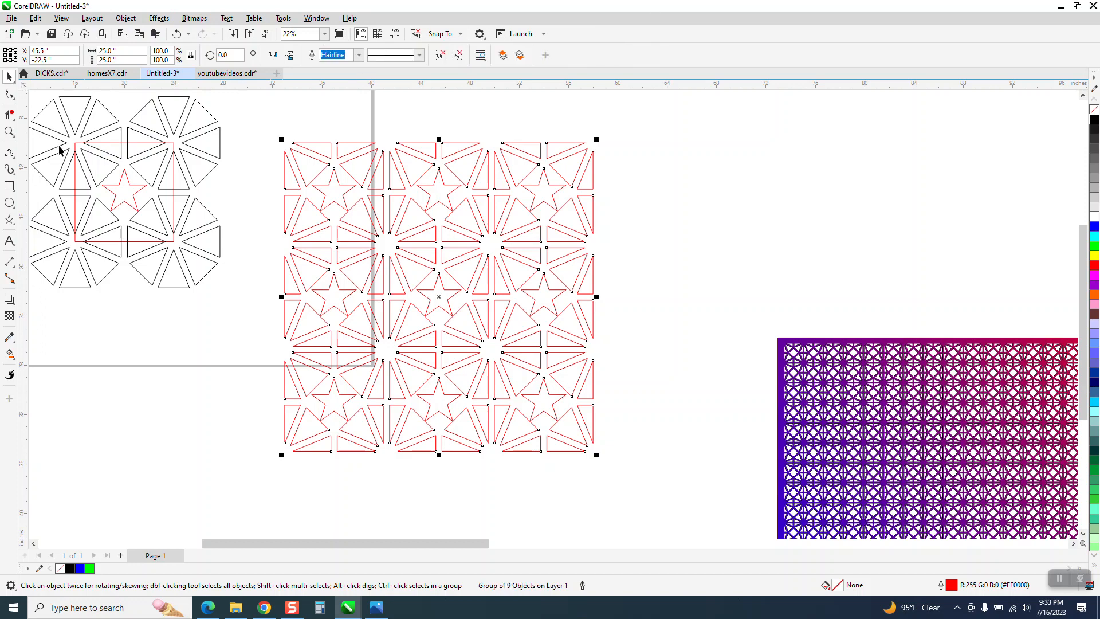
Frame the grouped star tiles with a 25-inch square and apply a one-step 0.5-inch outside contour to it.
{"action": "double_click", "coordinate": [9, 187]}
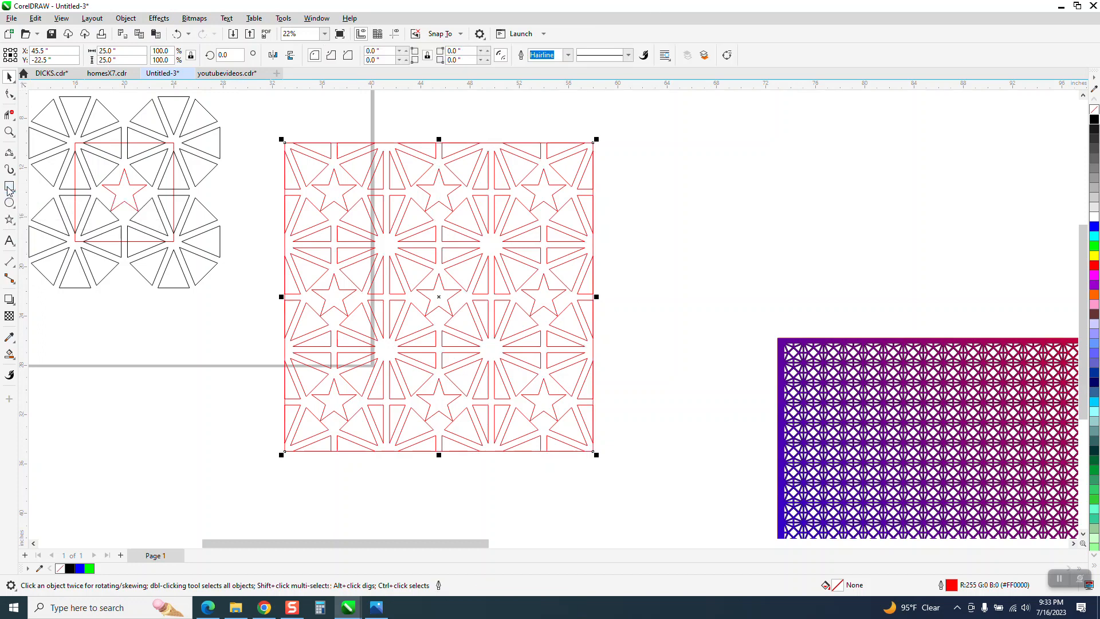
{"action": "left_click", "coordinate": [166, 21]}
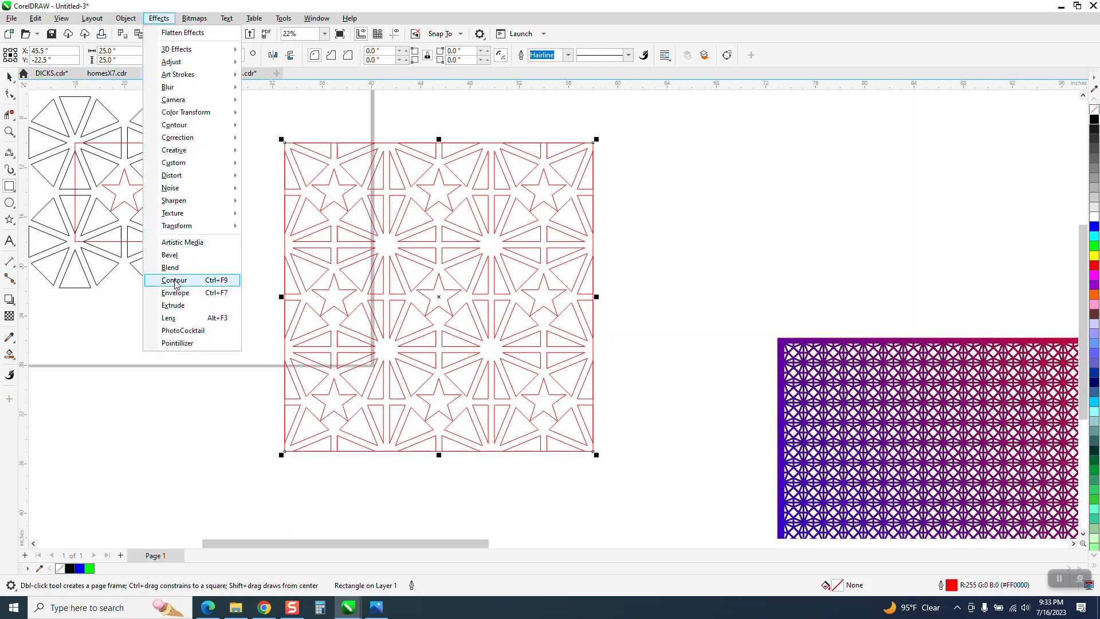
{"action": "left_click", "coordinate": [735, 210]}
{"action": "key", "text": "ctrl+F9"}
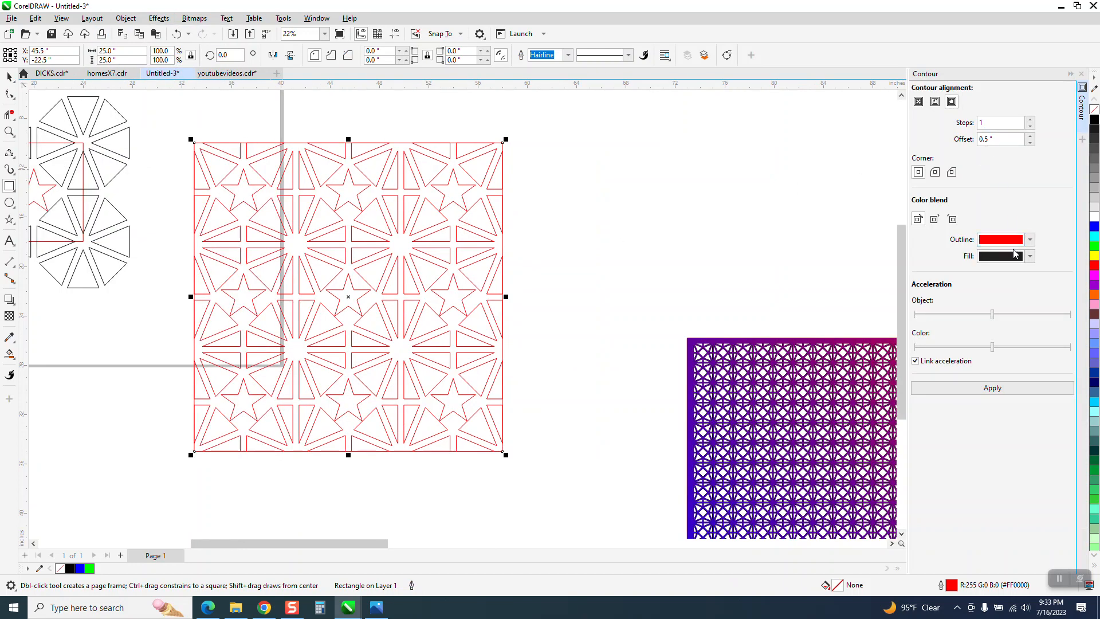
{"action": "left_click", "coordinate": [1018, 388]}
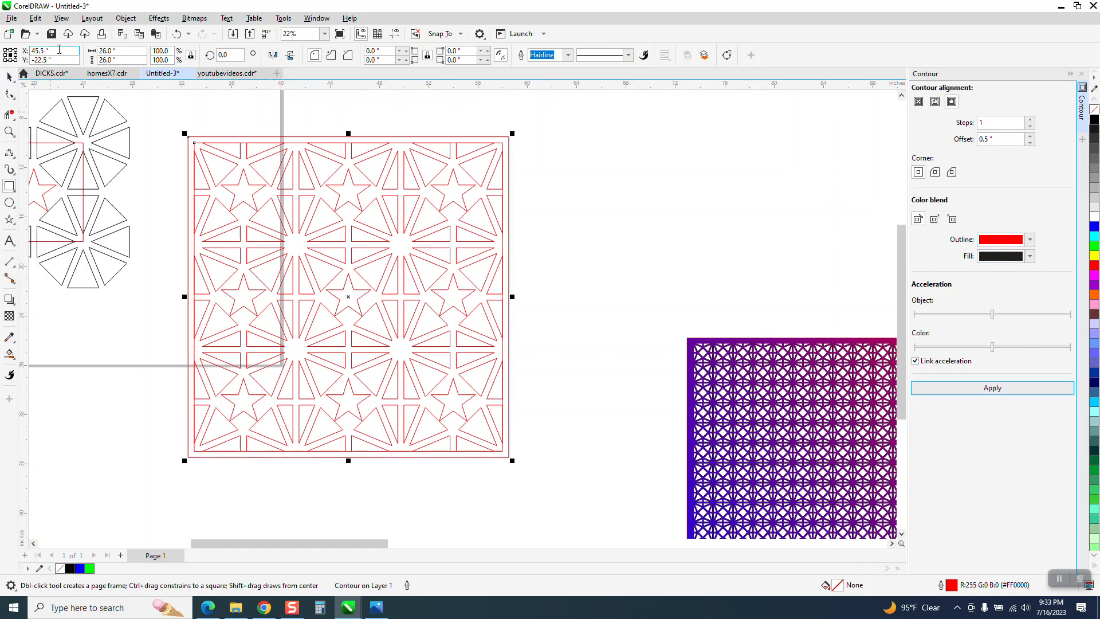
Break the 0.5-inch outside contour apart from the 25-inch square around the star grid.
{"action": "left_click", "coordinate": [126, 18]}
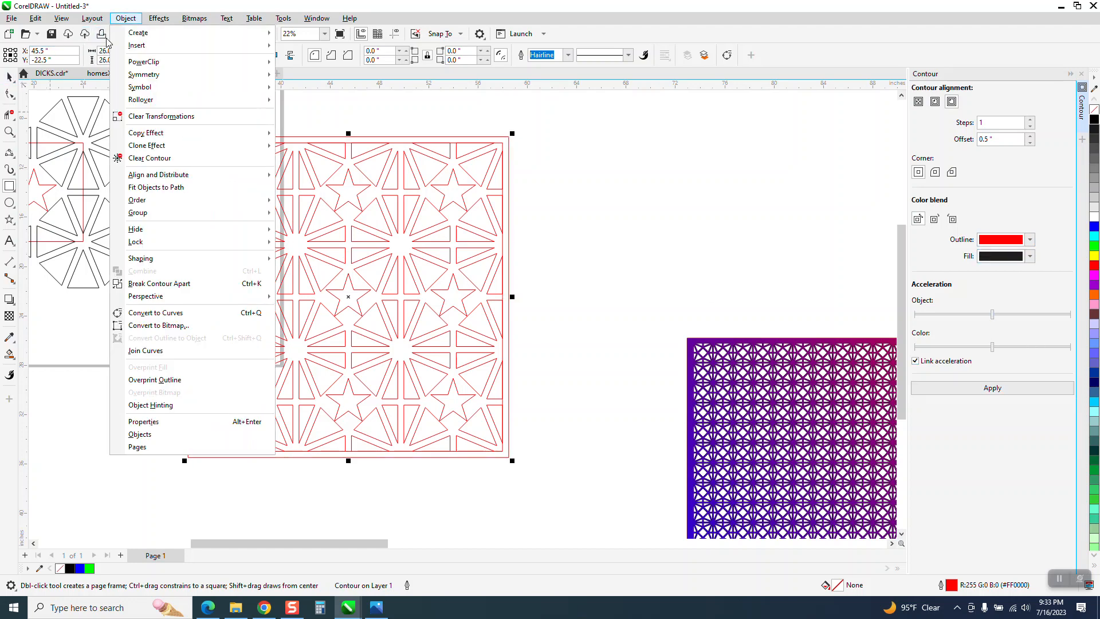
{"action": "left_click", "coordinate": [152, 285]}
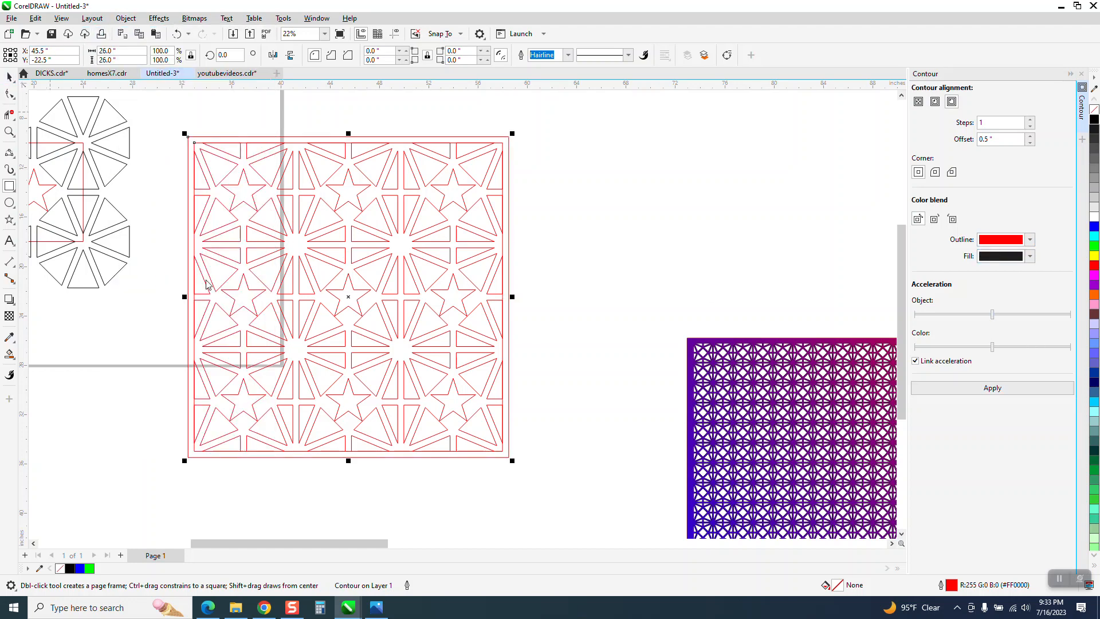
{"action": "left_click", "coordinate": [10, 79]}
{"action": "left_click", "coordinate": [259, 129]}
{"action": "left_click", "coordinate": [267, 138]}
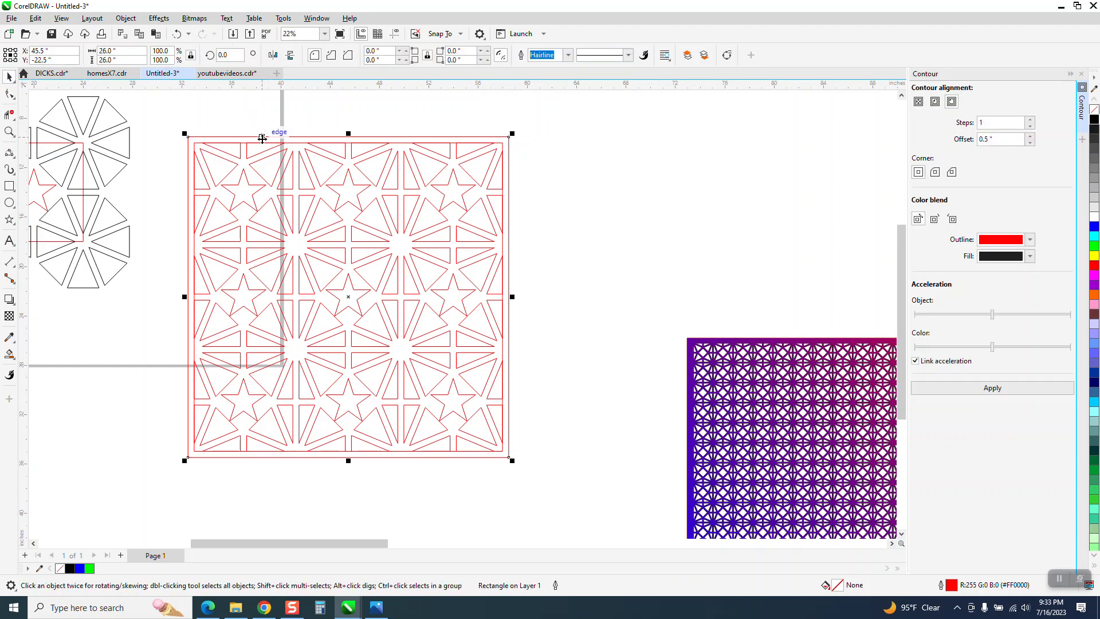
{"action": "key", "text": "Delete"}
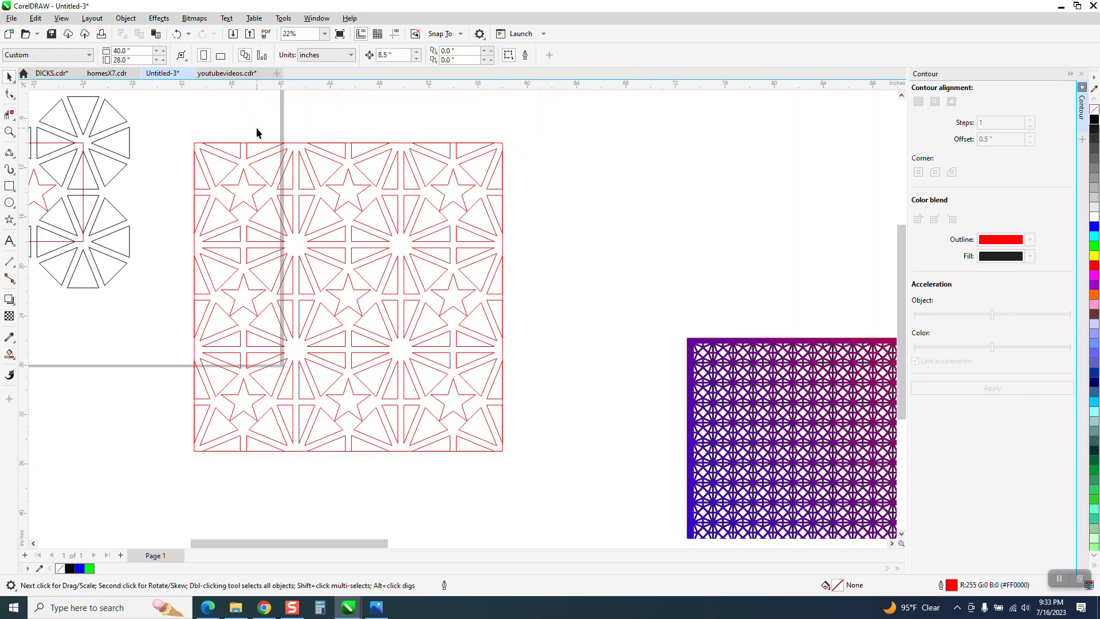
{"action": "left_click", "coordinate": [177, 34]}
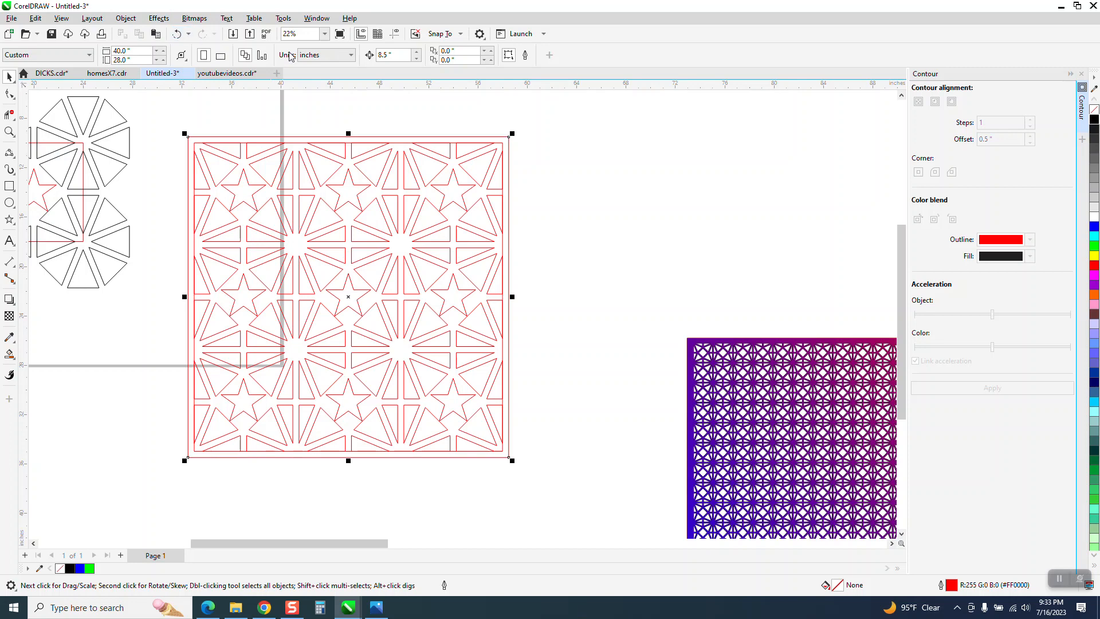
Delete the inner 25-inch square, keeping the outer contour square as the frame of the star grid.
{"action": "left_click", "coordinate": [614, 112]}
{"action": "left_click", "coordinate": [399, 143]}
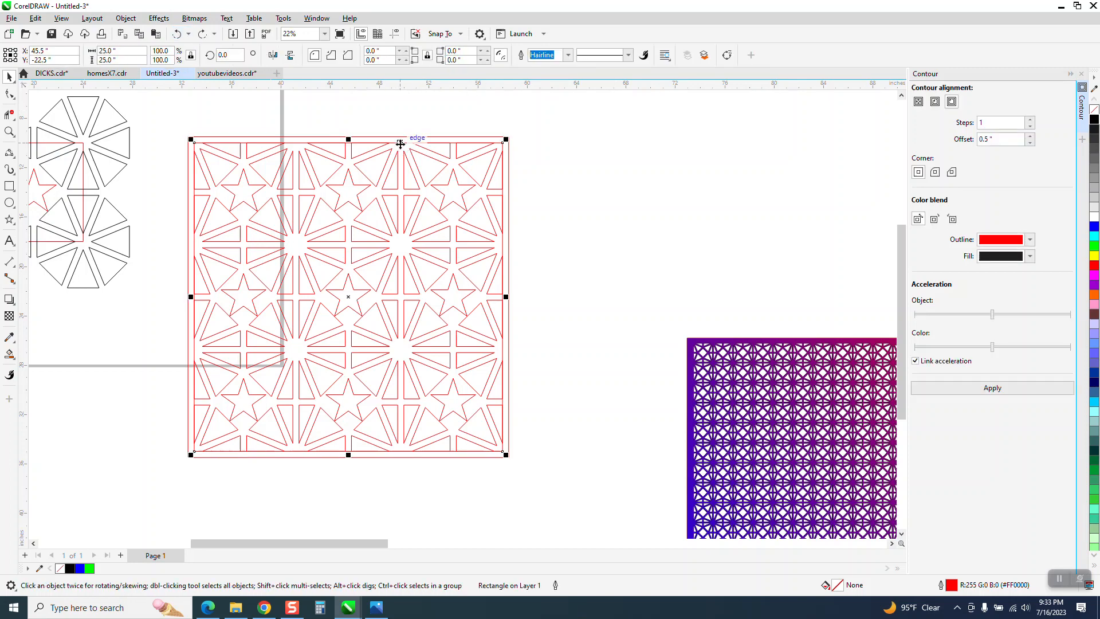
{"action": "key", "text": "Delete"}
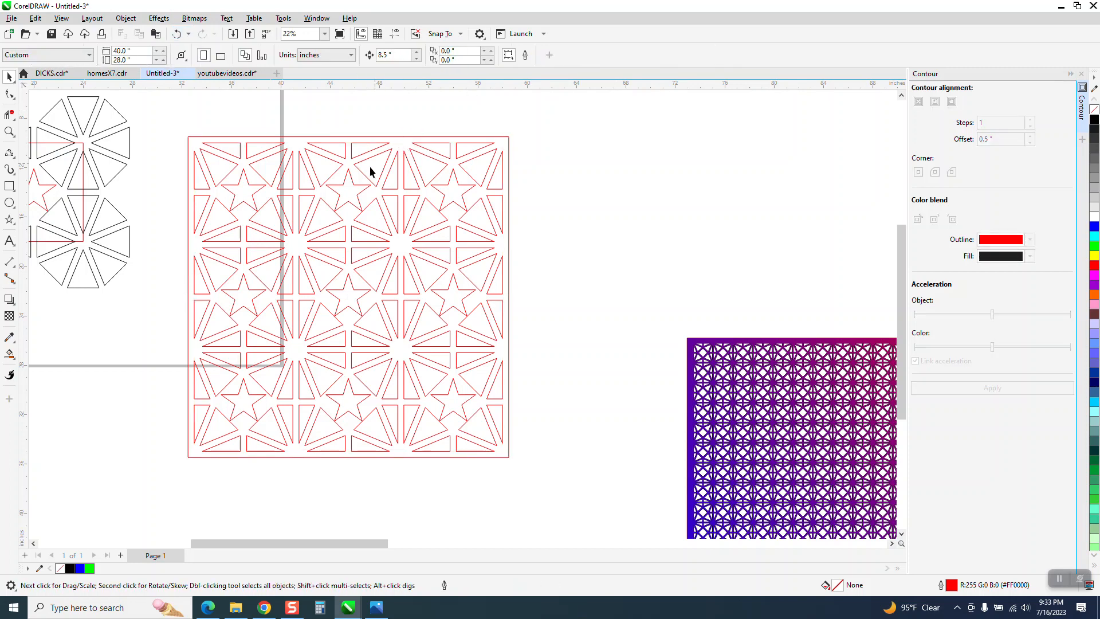
Fill the region between the outer frame and the wedges and stars with blue and no outline using Smart Fill.
{"action": "left_click", "coordinate": [4, 354]}
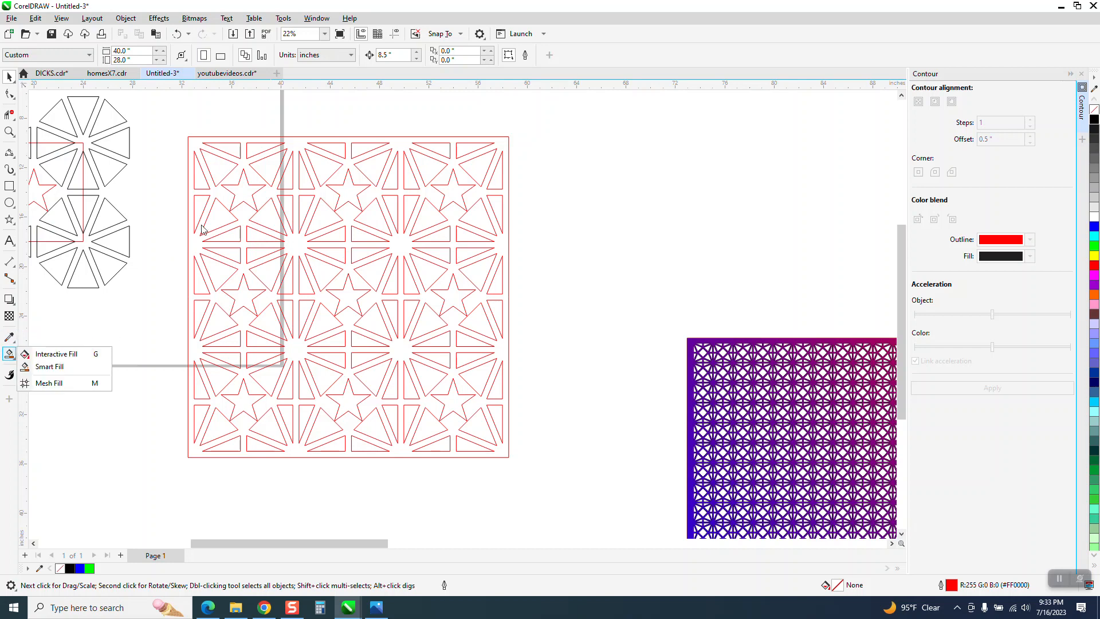
{"action": "left_click", "coordinate": [57, 367]}
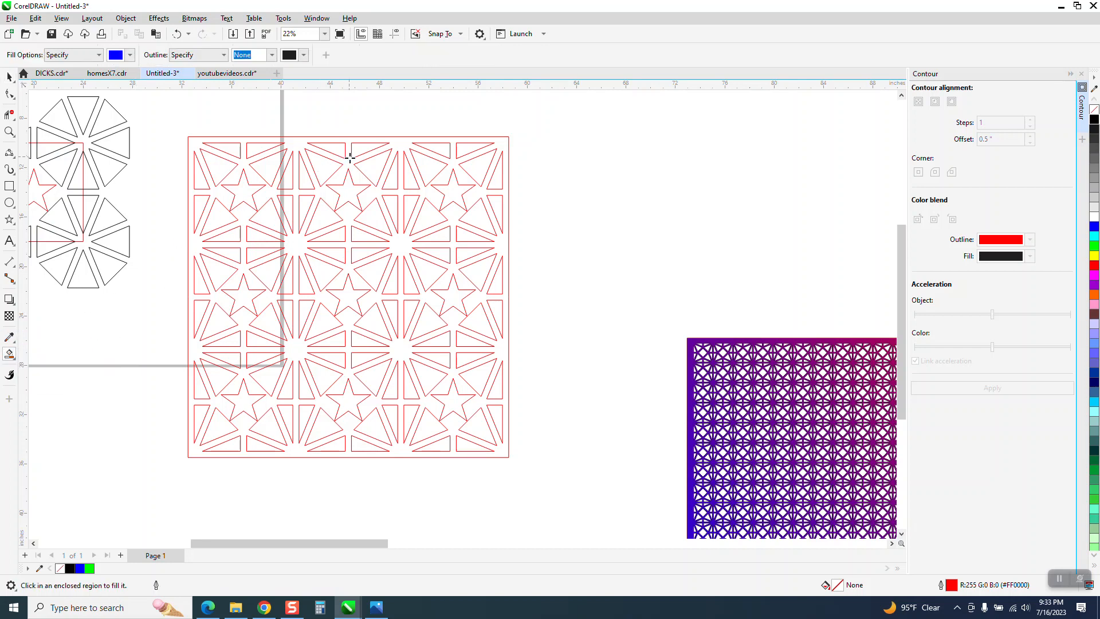
{"action": "left_click", "coordinate": [350, 158]}
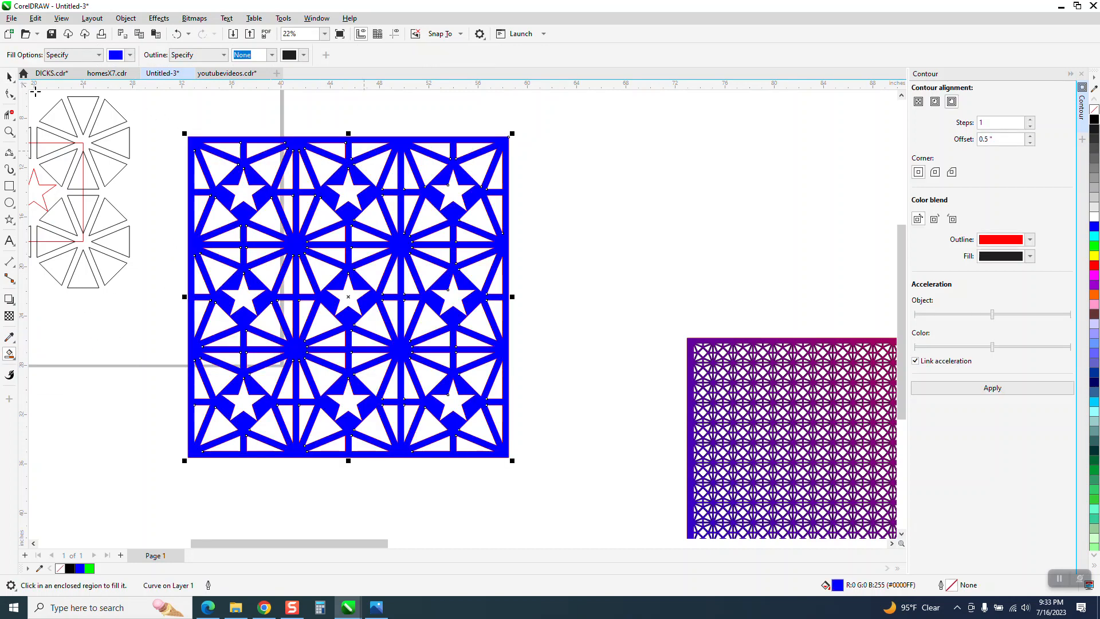
{"action": "left_click", "coordinate": [10, 77]}
{"action": "left_click", "coordinate": [9, 131]}
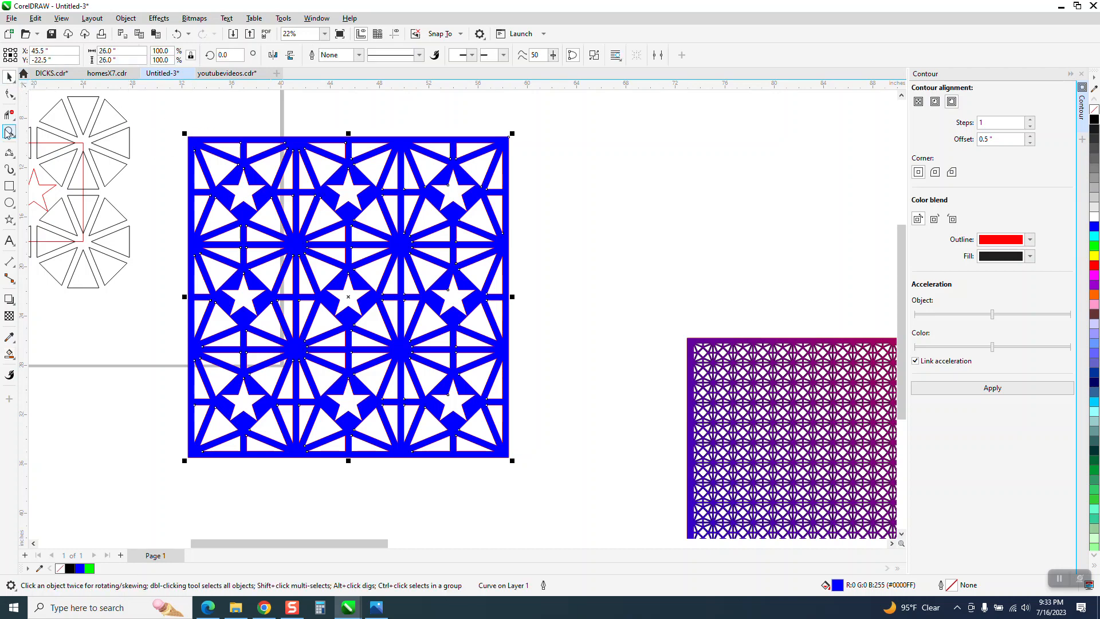
{"action": "left_click_drag", "start_coordinate": [168, 126], "coordinate": [573, 497]}
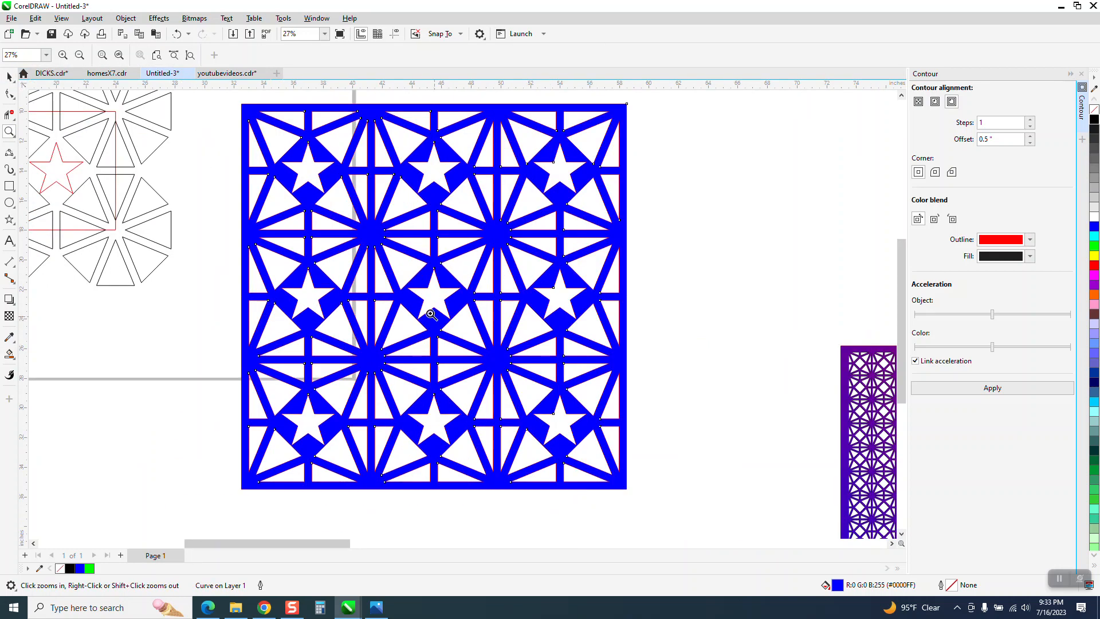
{"action": "left_click", "coordinate": [2, 82]}
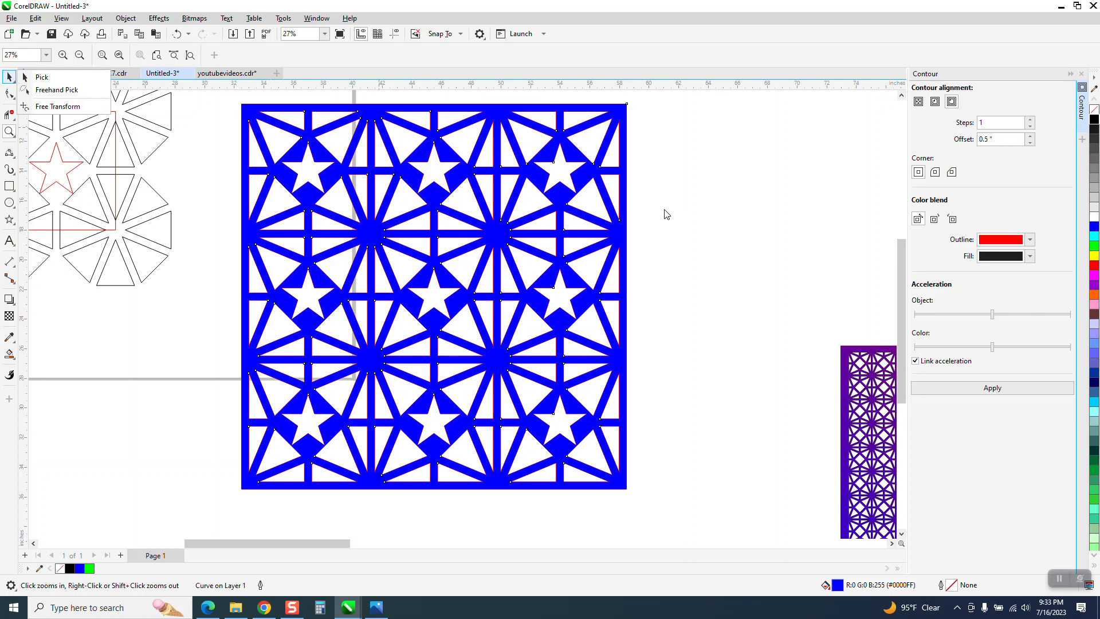
{"action": "left_click", "coordinate": [674, 235]}
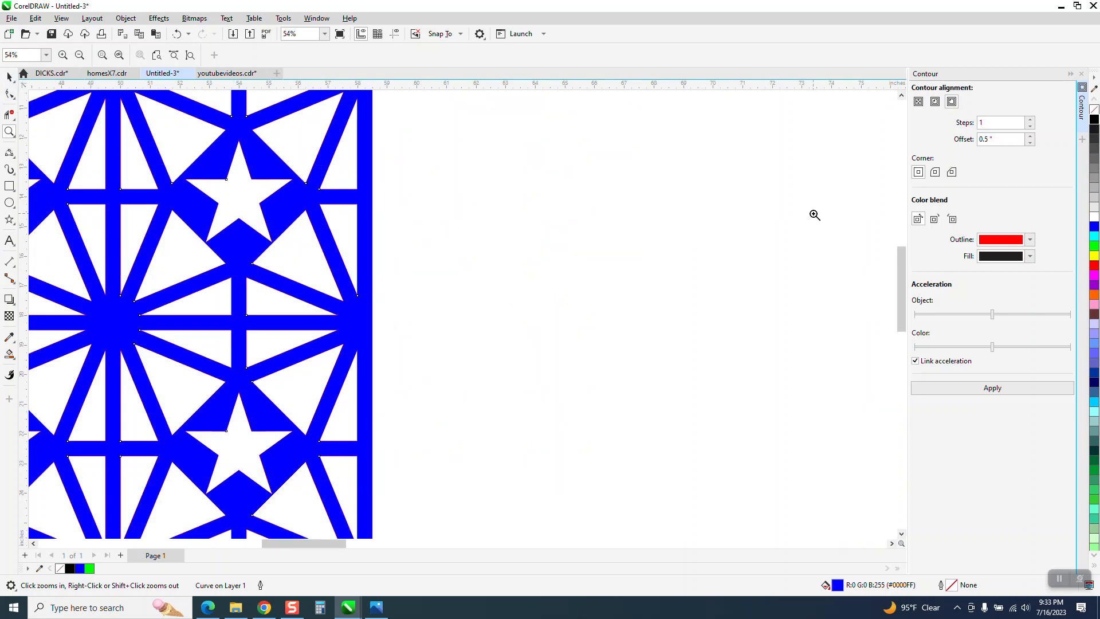